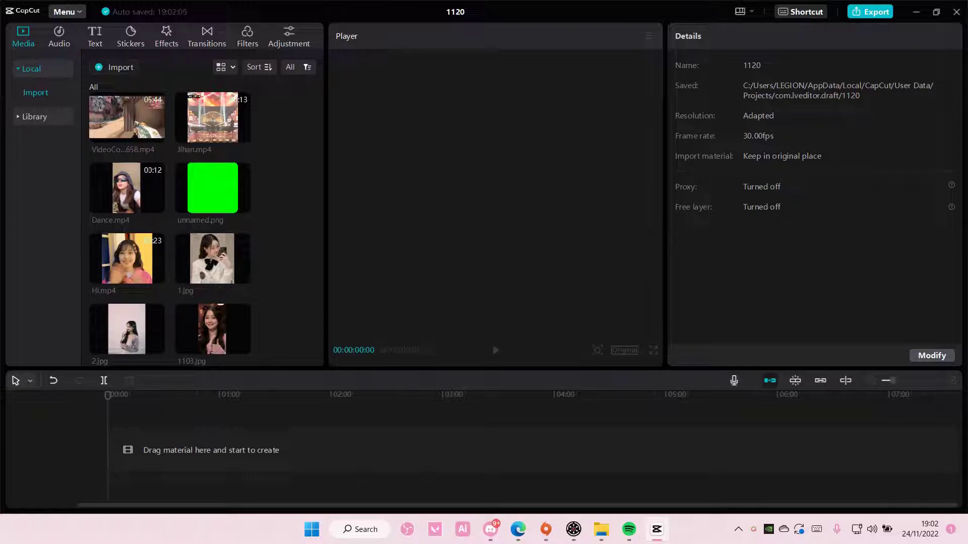
- Add Dance.mp4 to the timeline and mute its audio
scroll(272, 225, down, 5)
scroll(242, 240, up, 3)
scroll(156, 158, up, 1)
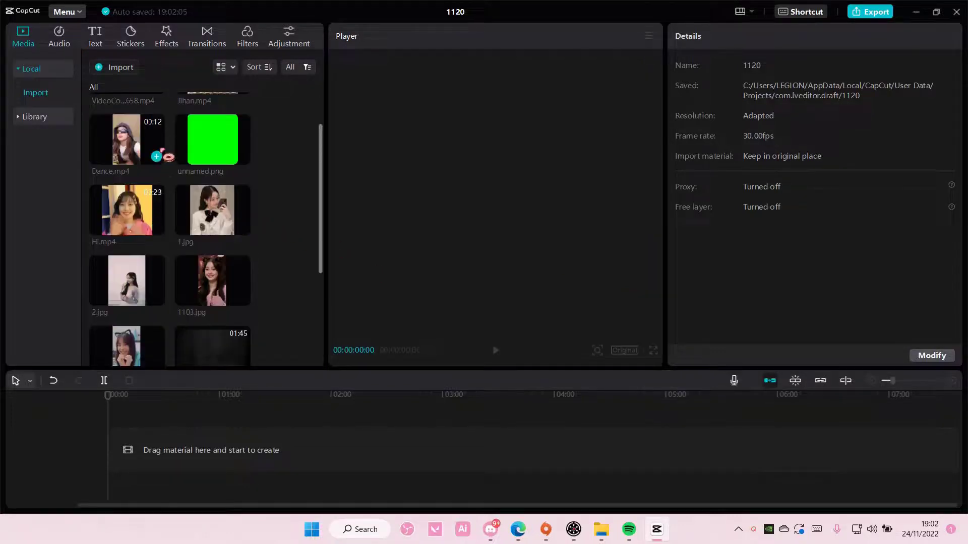
drag(112, 456, 110, 456)
click(65, 454)
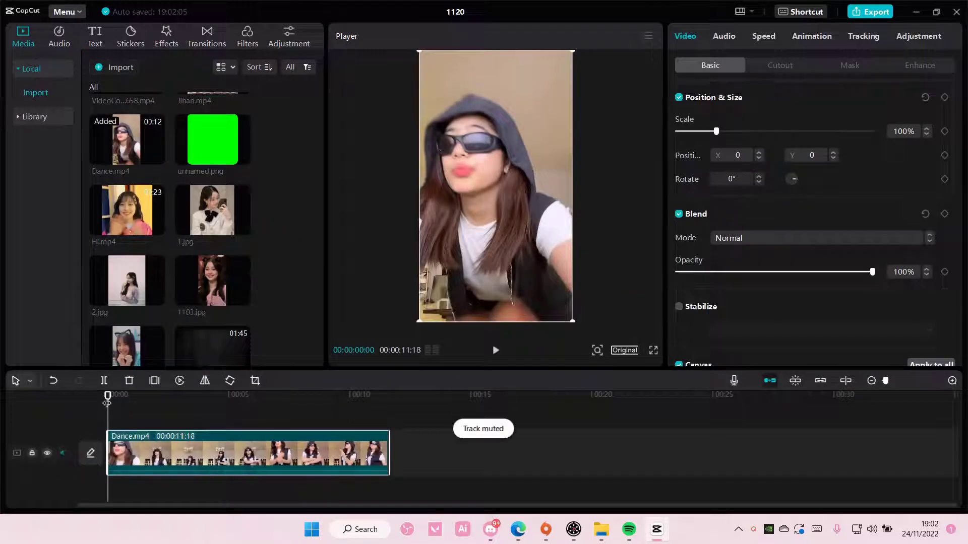
- Cut the clip at 00:00:04:23, undoing an earlier cut at about two seconds
click(118, 401)
drag(118, 403, 222, 408)
click(99, 382)
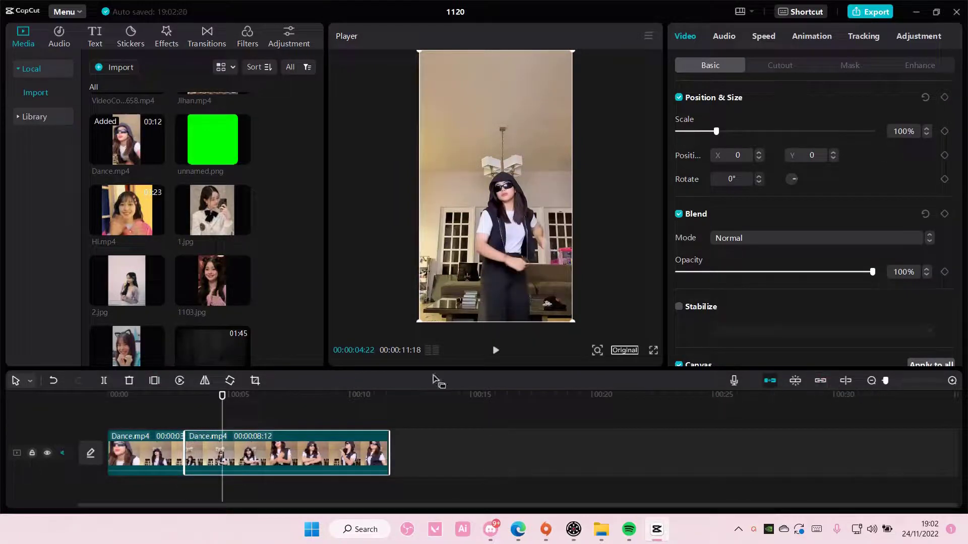
key(ctrl+z)
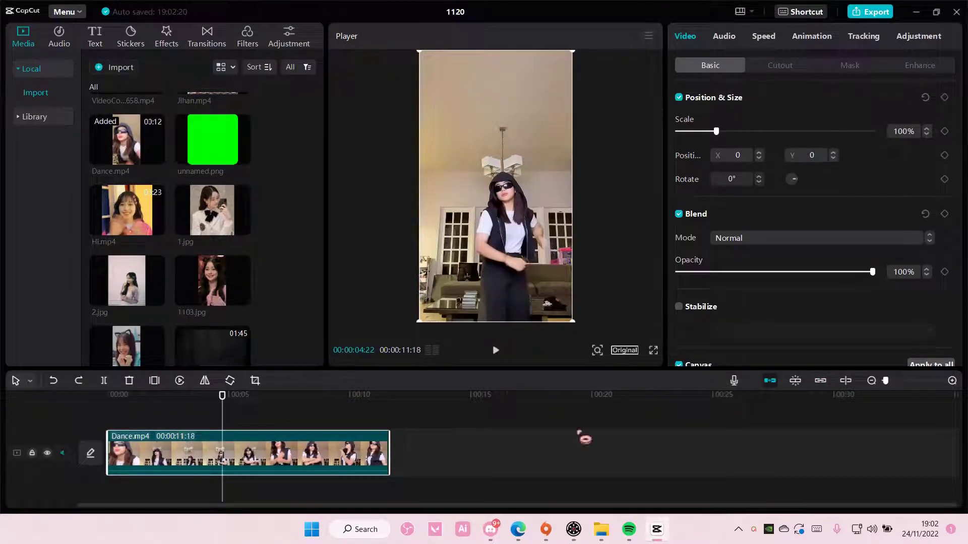
mouse_move(222, 408)
mouse_down()
mouse_move(207, 408)
mouse_move(223, 409)
mouse_up()
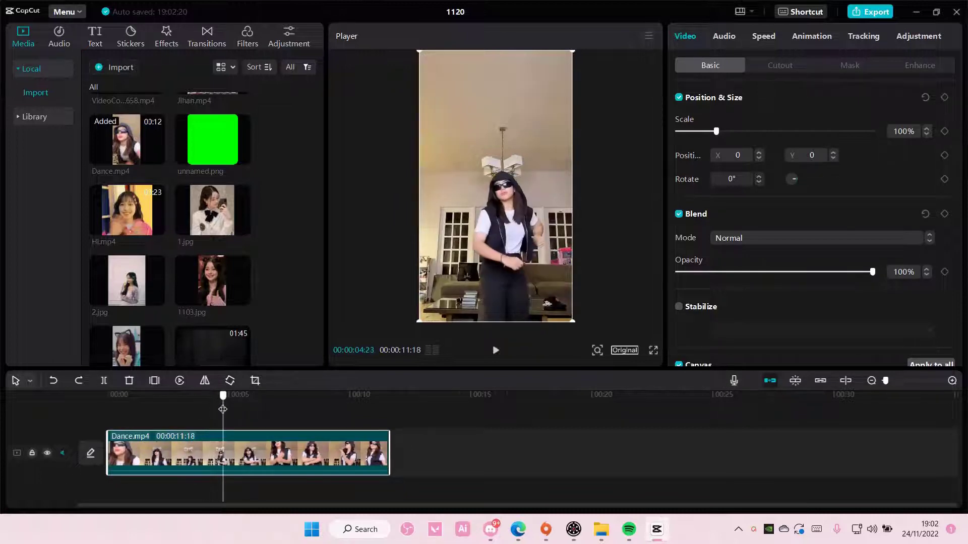
click(103, 380)
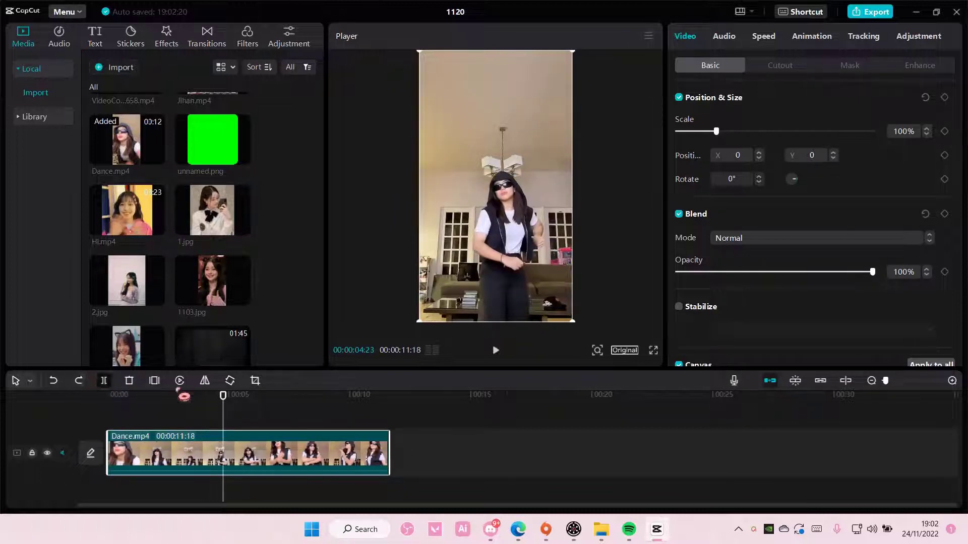
- Make three more cuts from 00:00:06:13 onward and select the last four pieces
click(231, 402)
key(space)
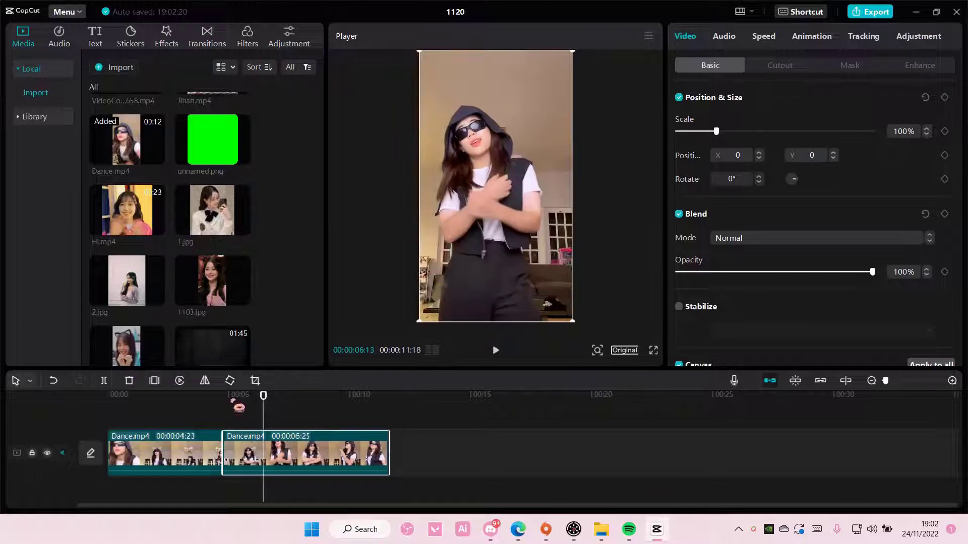
click(104, 380)
drag(263, 403, 366, 461)
click(104, 380)
click(104, 381)
click(407, 451)
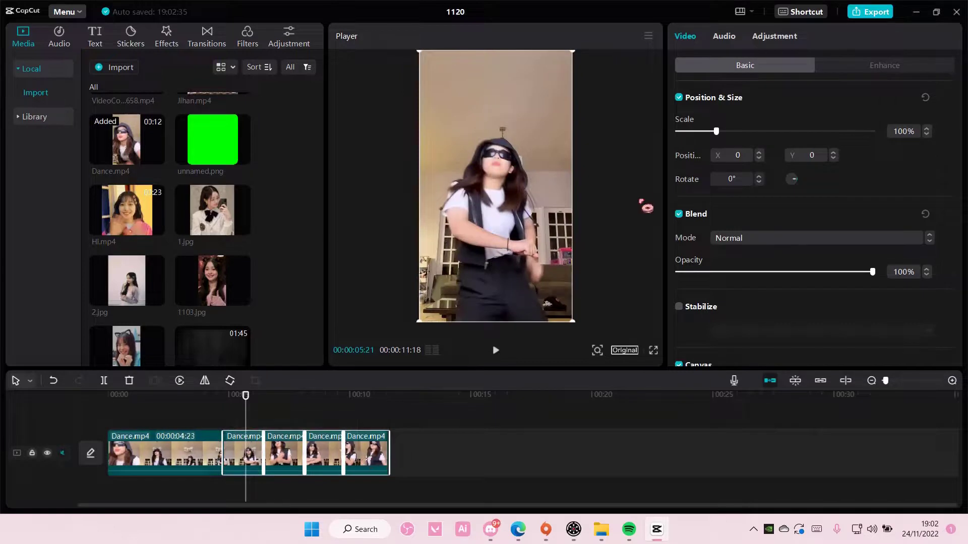
- Slow the second, third and fourth pieces to 0.6x, 0.6x and 0.8x
click(512, 423)
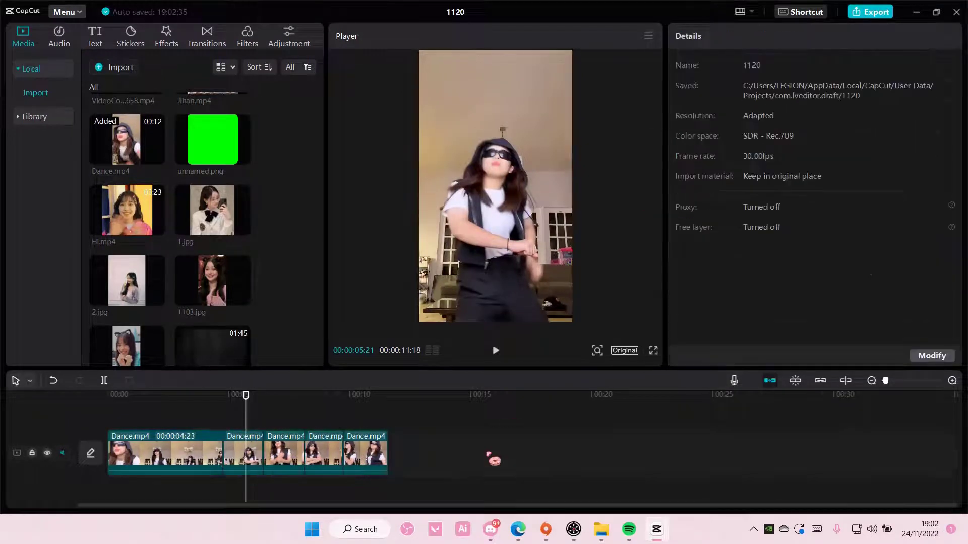
click(247, 454)
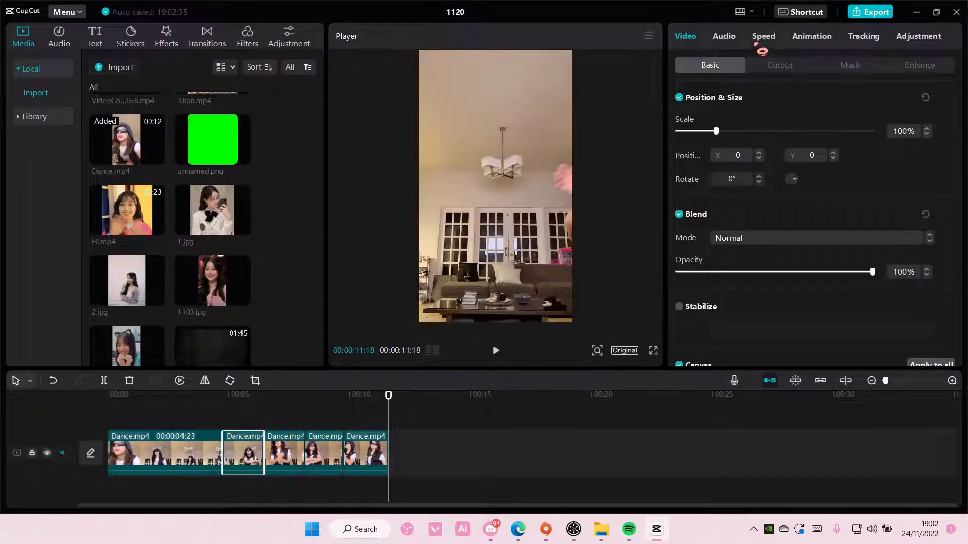
click(758, 45)
drag(720, 115, 708, 121)
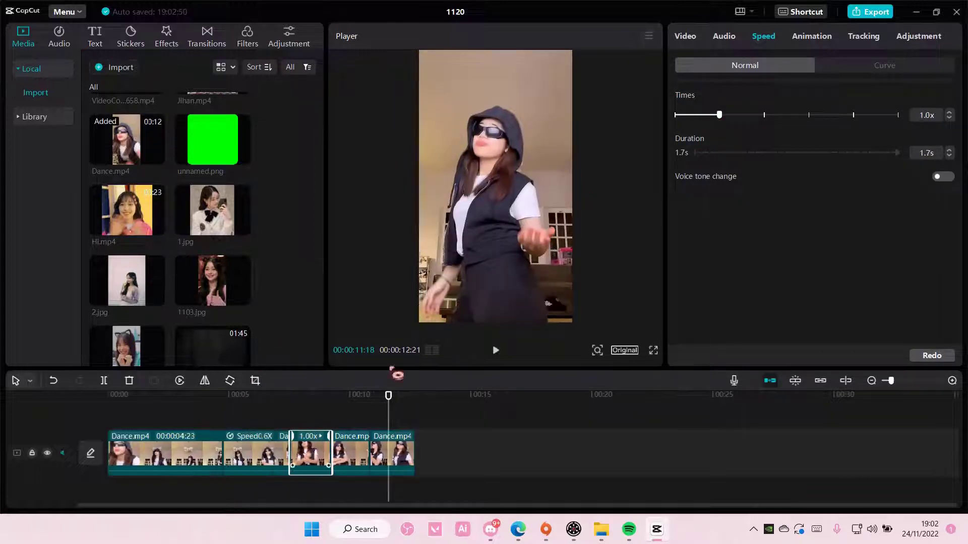
drag(721, 119, 708, 127)
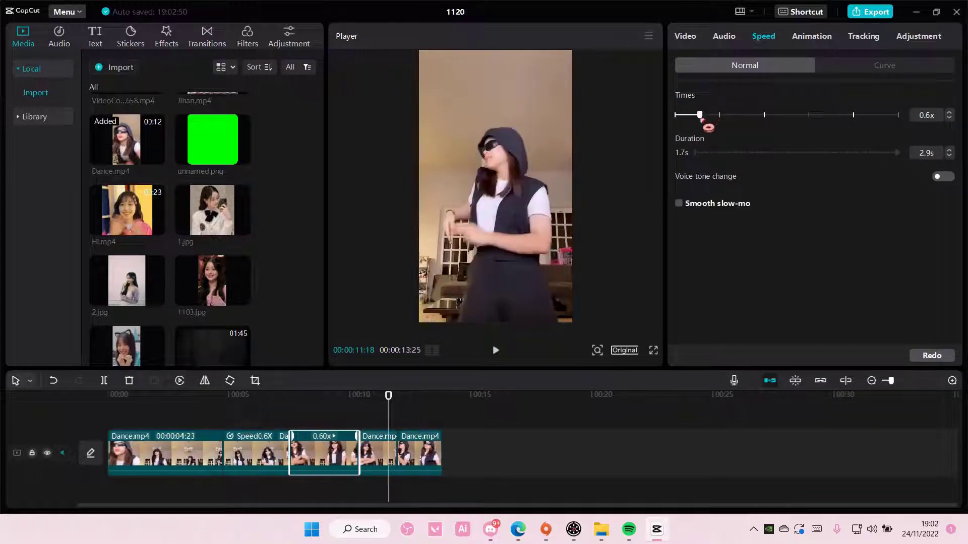
click(378, 453)
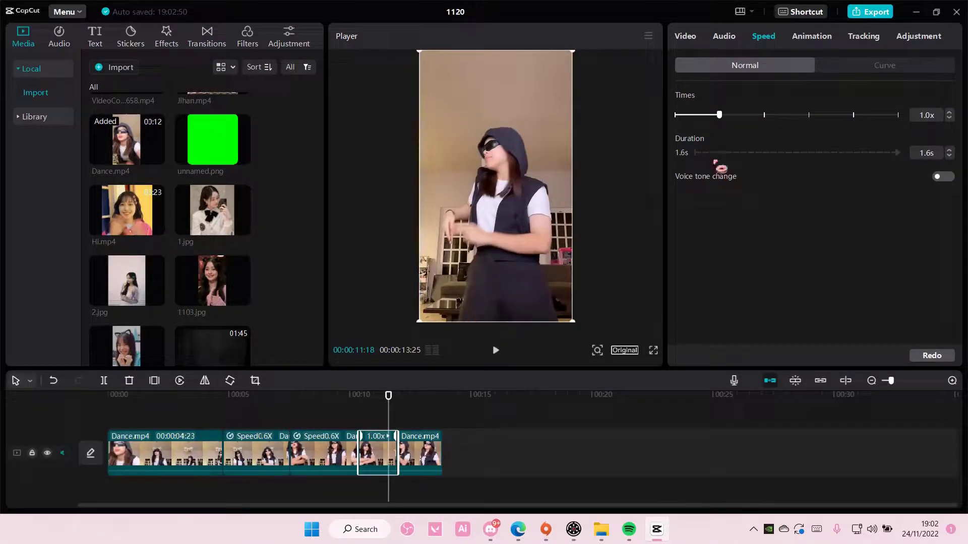
drag(712, 121, 711, 122)
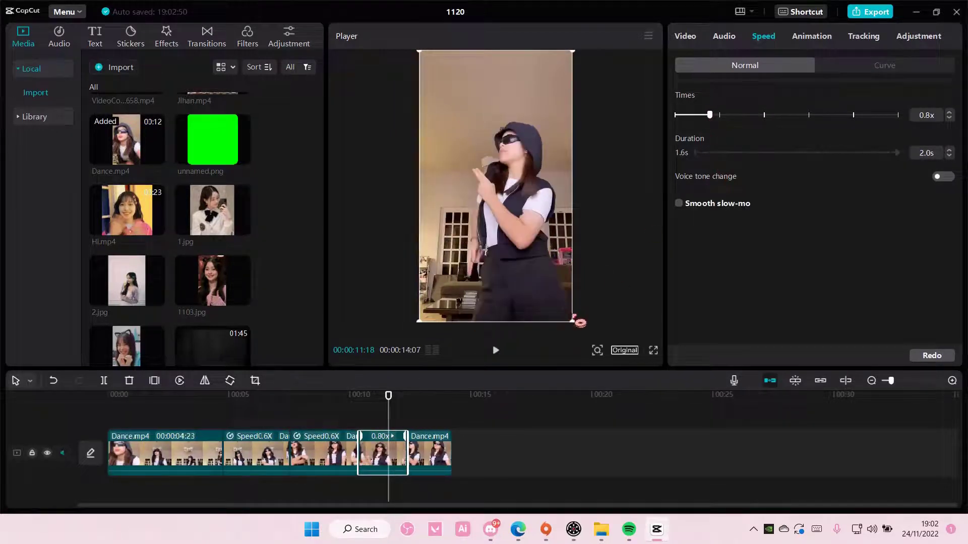
- Undo the speed changes and reselect the second piece at 00:00:05:10
key(ctrl+z)
key(ctrl+z)
key(ctrl+z)
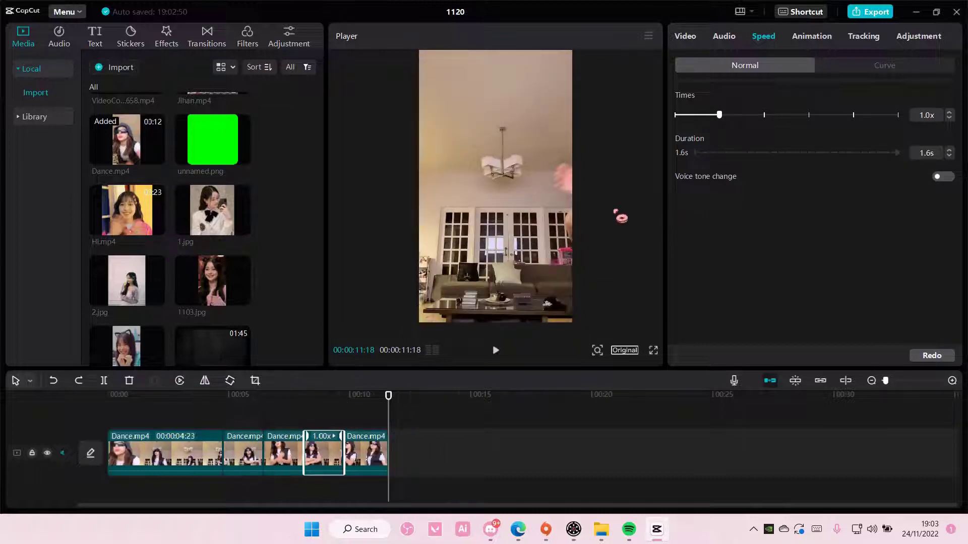
drag(389, 403, 238, 404)
click(249, 456)
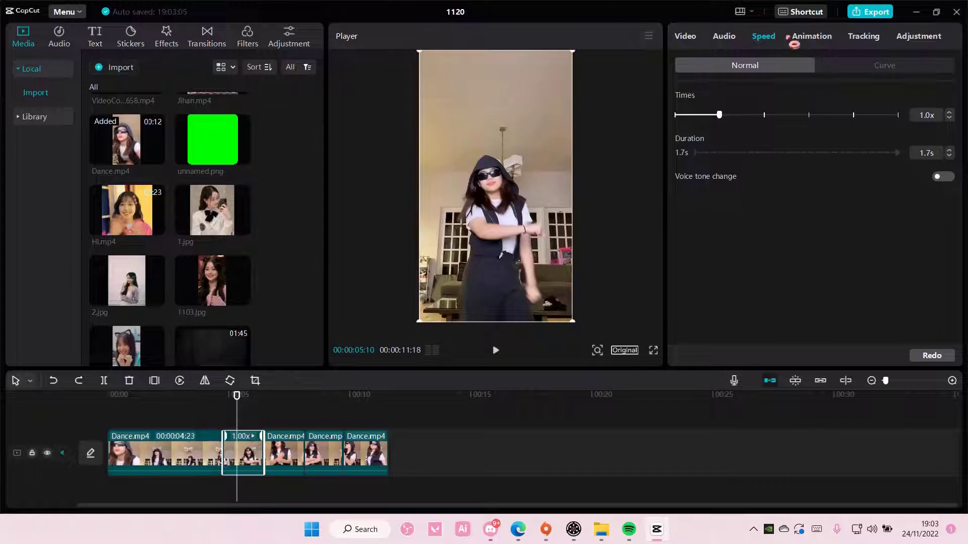
- Apply a 0.2s swing-in entrance animation to the second and third pieces
click(809, 36)
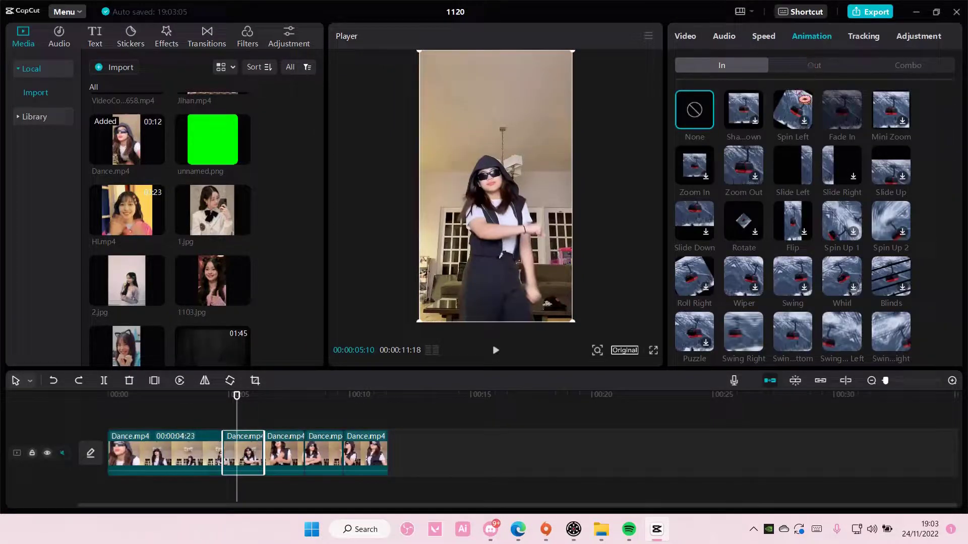
scroll(796, 151, down, 3)
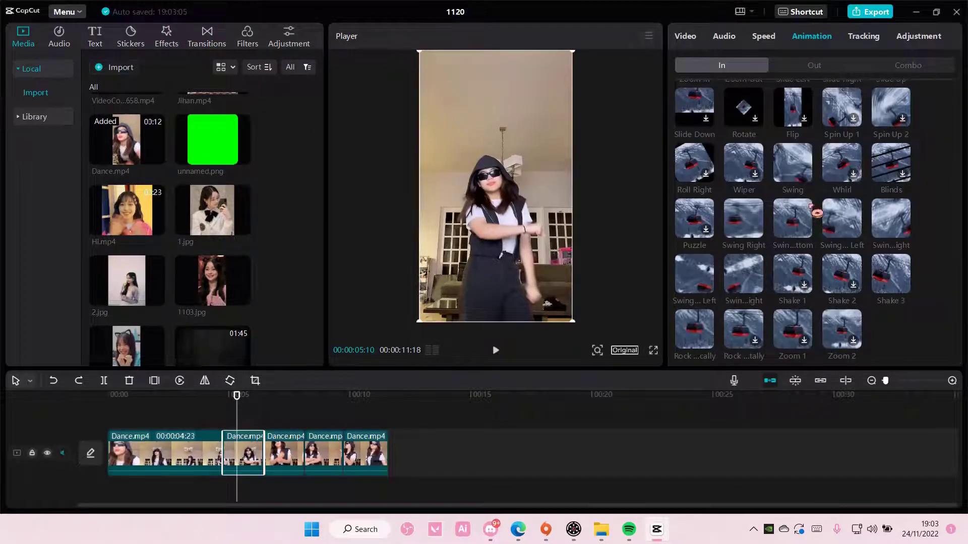
click(806, 214)
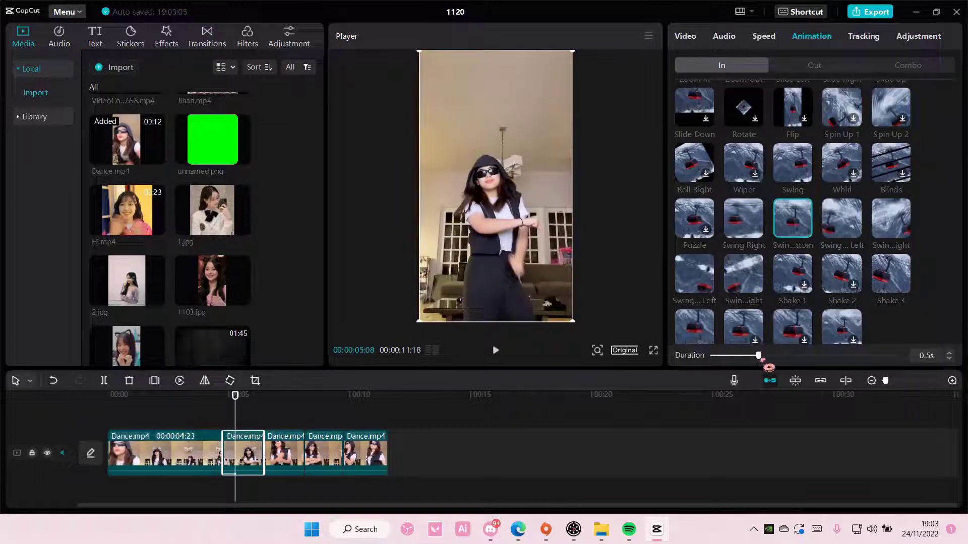
drag(760, 356, 681, 359)
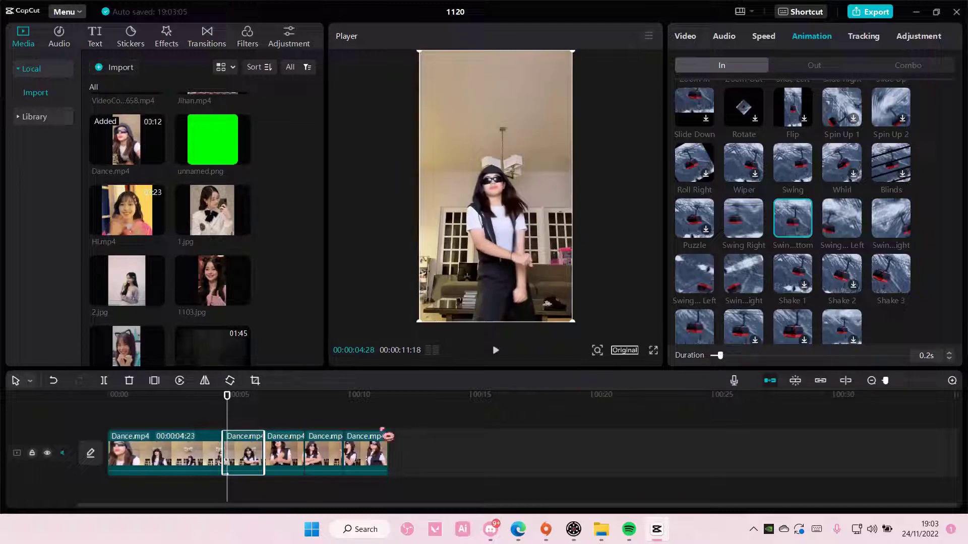
click(295, 454)
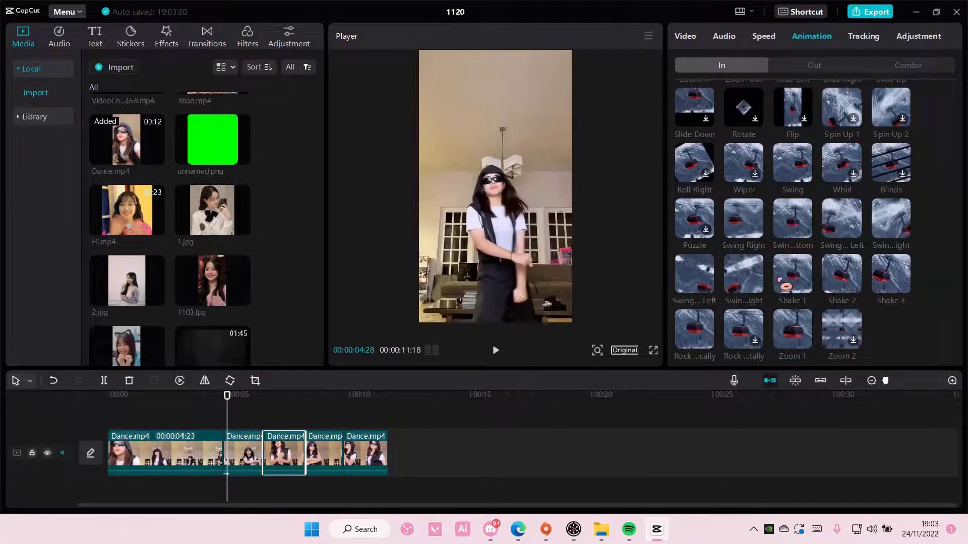
click(805, 224)
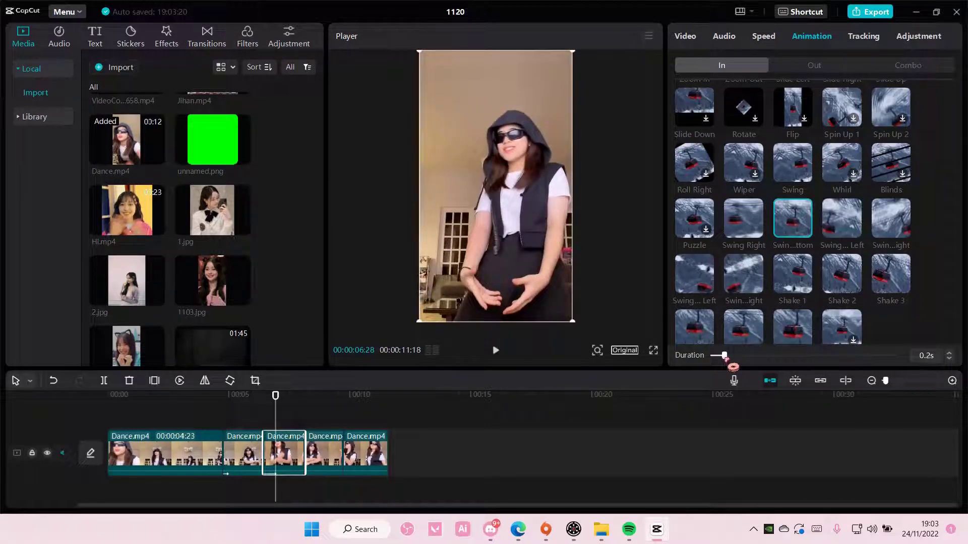
- Give the fourth and fifth clips swing-in animations of 0.3s and 0.2s
click(337, 445)
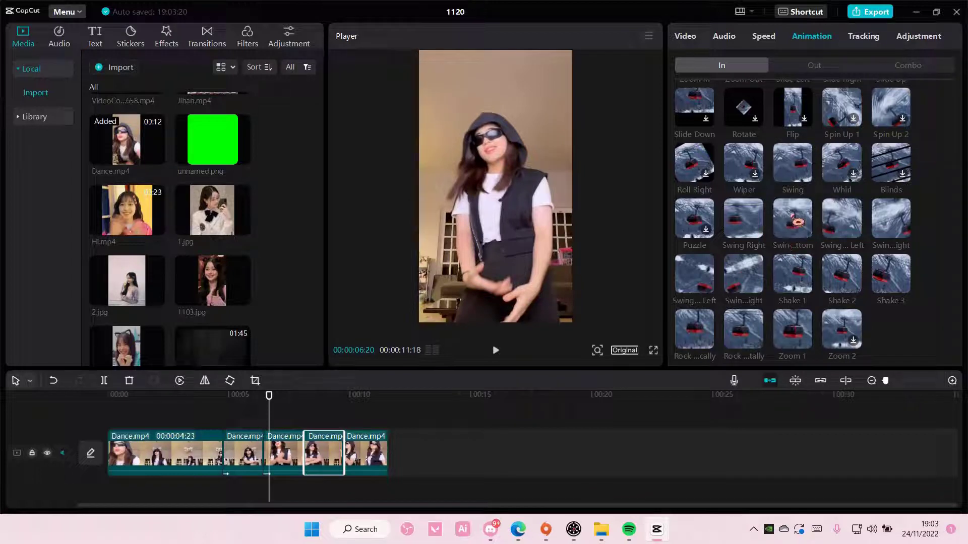
click(787, 237)
drag(805, 357, 740, 369)
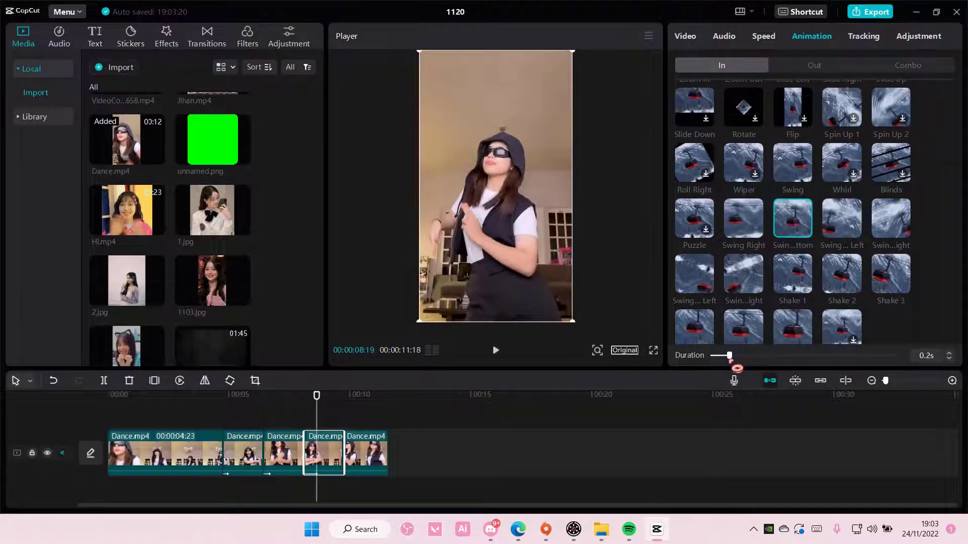
click(378, 452)
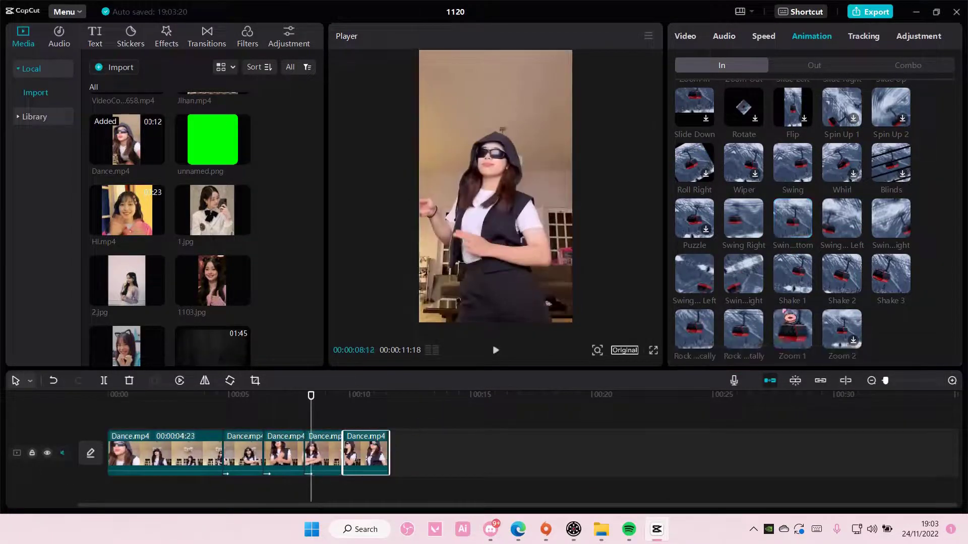
click(776, 220)
drag(806, 357, 727, 356)
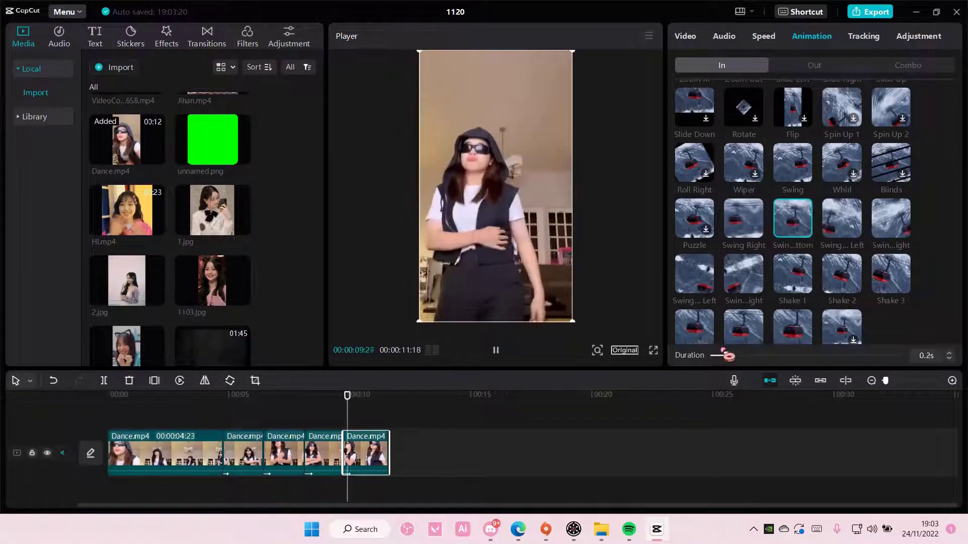
click(228, 411)
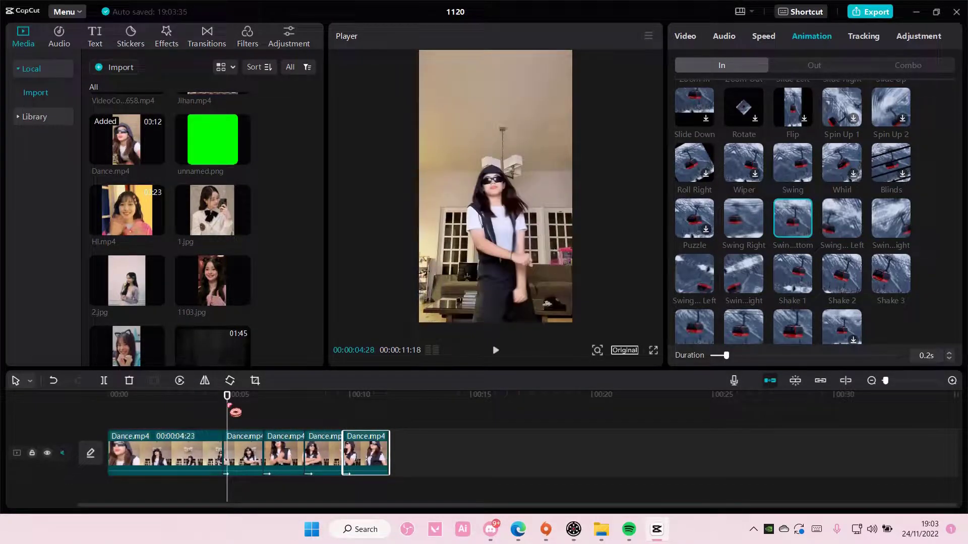
- Show the Basic category of the video effects library
click(176, 44)
click(45, 71)
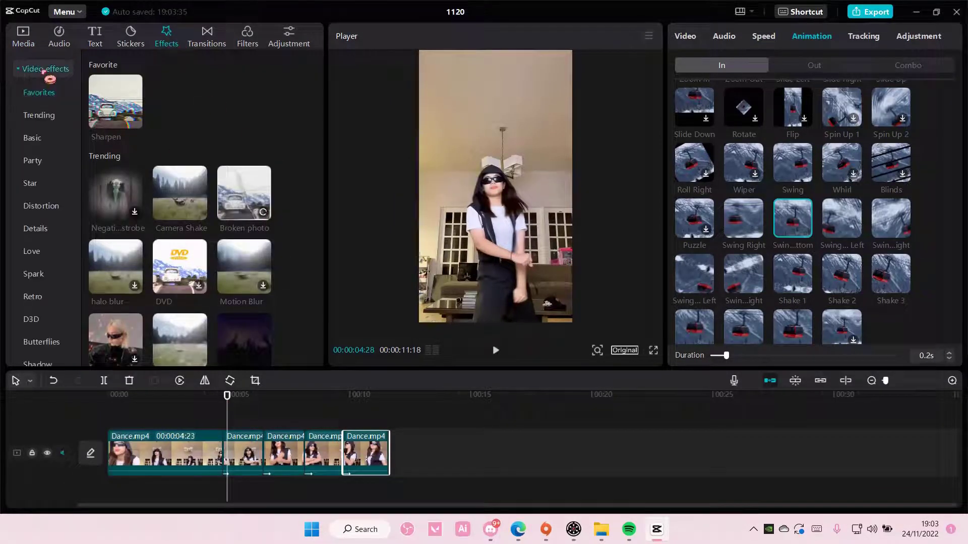
scroll(48, 116, down, 6)
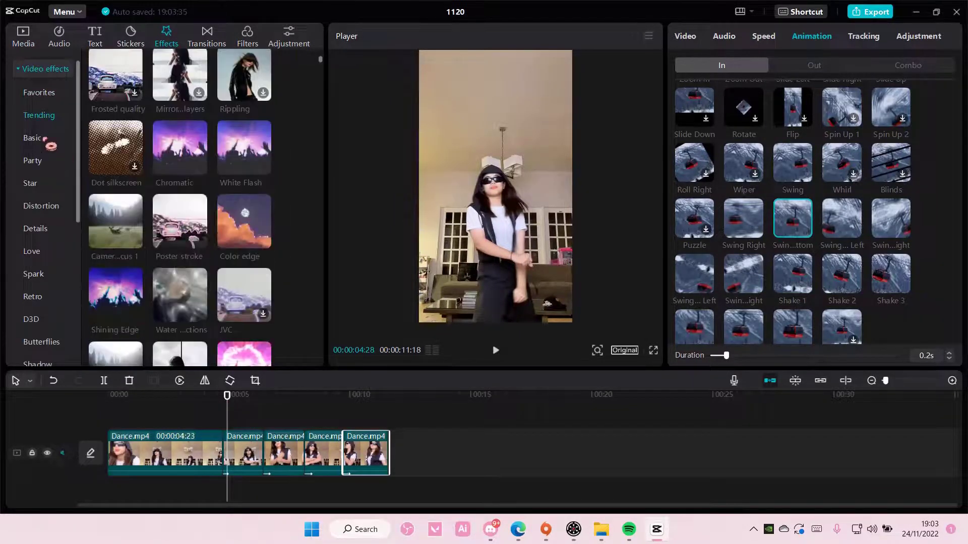
click(45, 138)
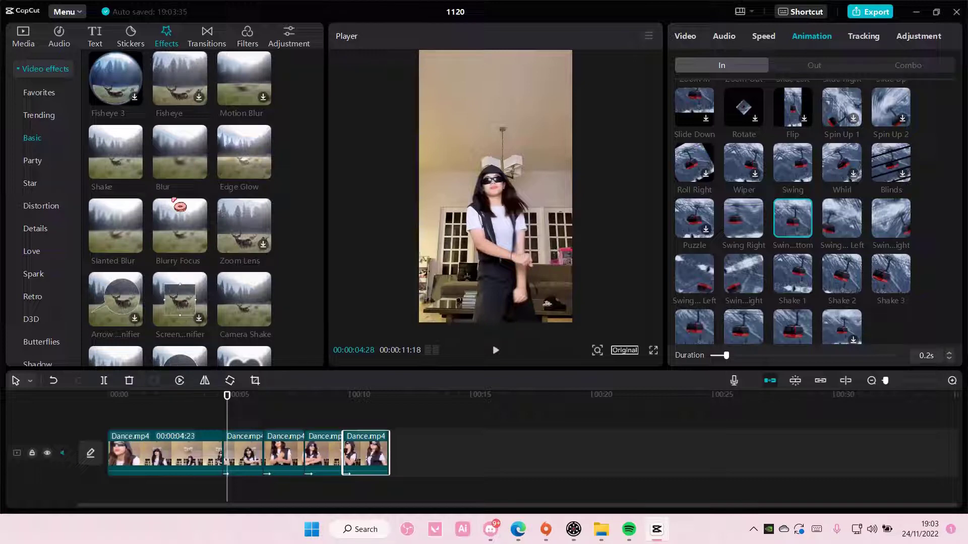
- Add Slanted Blur at the playhead and align its start exactly with the first cut
click(135, 245)
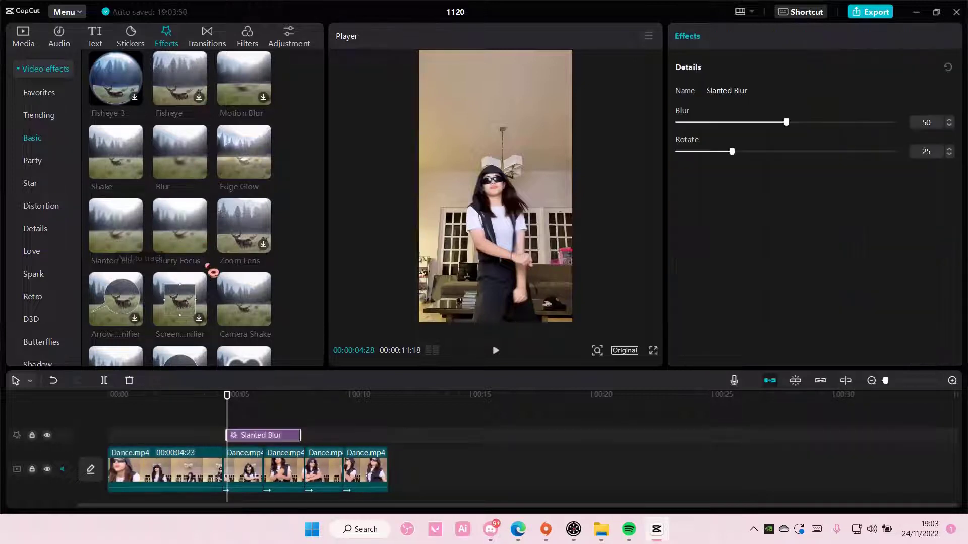
drag(248, 441, 246, 442)
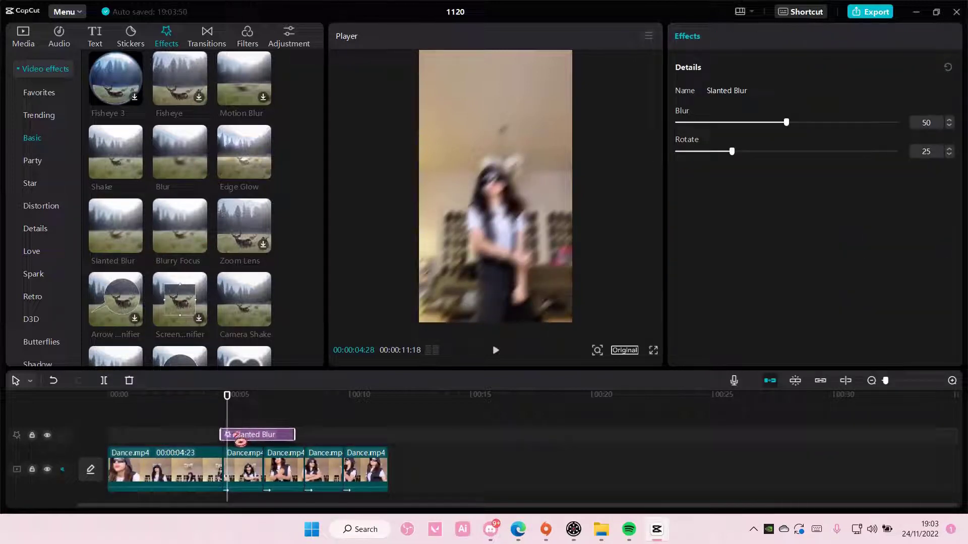
click(225, 410)
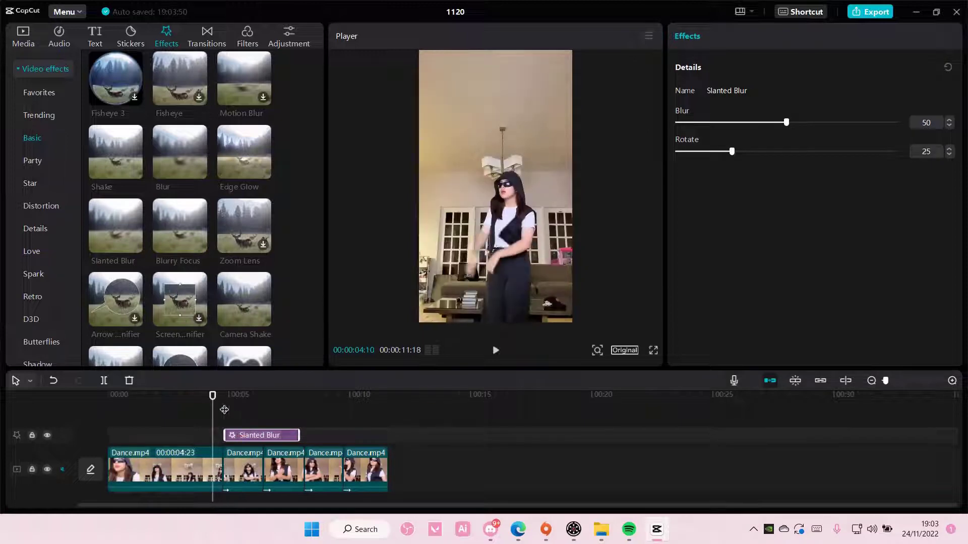
click(905, 381)
drag(513, 444, 486, 445)
- Split the Slanted Blur at 00:00:04:29 and select the right-hand remainder
click(371, 396)
click(484, 421)
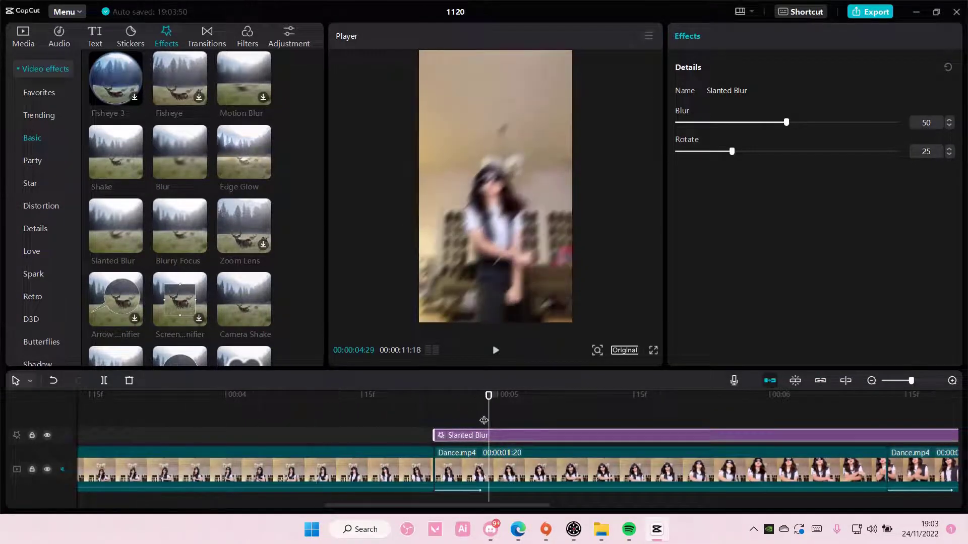
click(103, 380)
click(529, 437)
- Delete the unwanted right part and select the remaining short Slanted Blur
key(Delete)
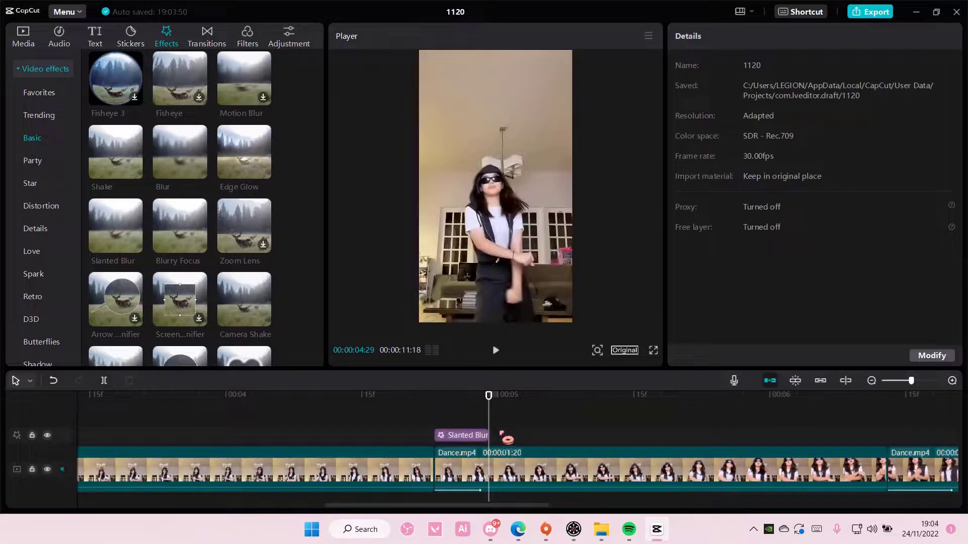
click(487, 444)
mouse_move(490, 419)
mouse_down()
mouse_move(460, 421)
mouse_move(480, 432)
mouse_up()
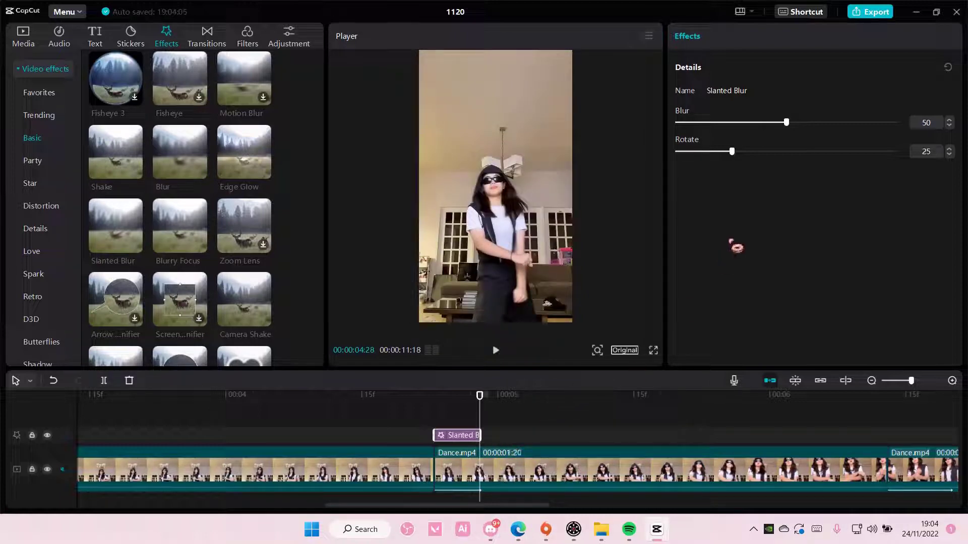
- Set the Slanted Blur to Blur 100 and Rotate about 50, then preview the cut
drag(786, 122, 945, 128)
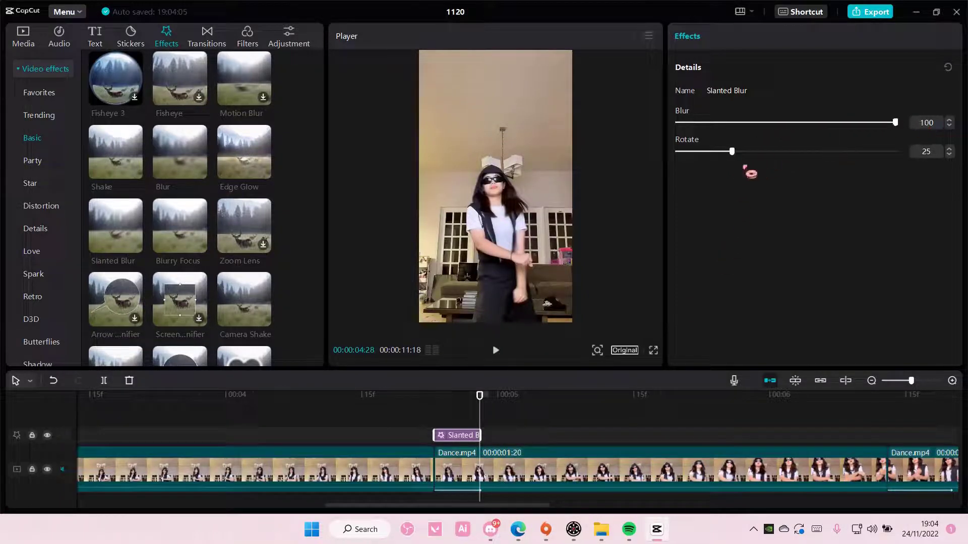
drag(734, 160, 799, 158)
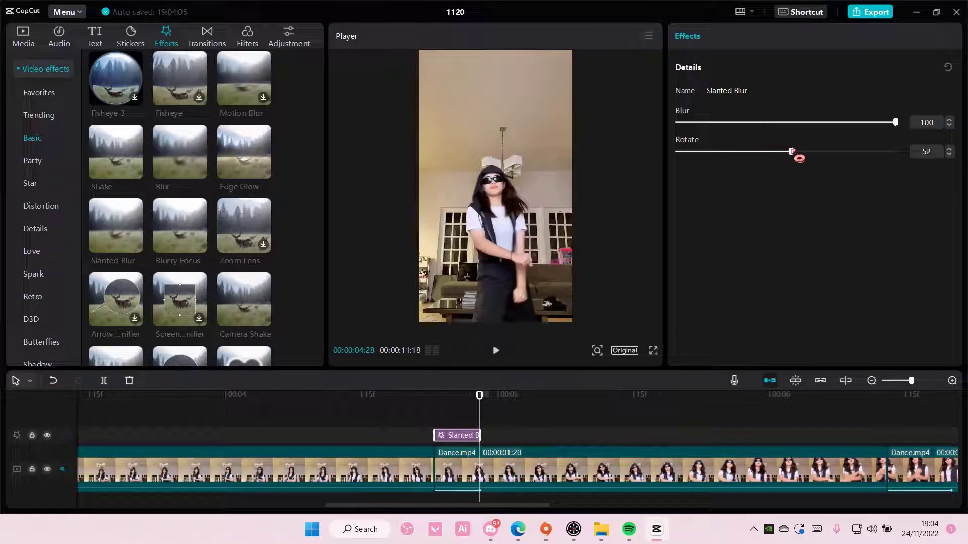
drag(494, 396, 434, 395)
click(495, 350)
click(496, 351)
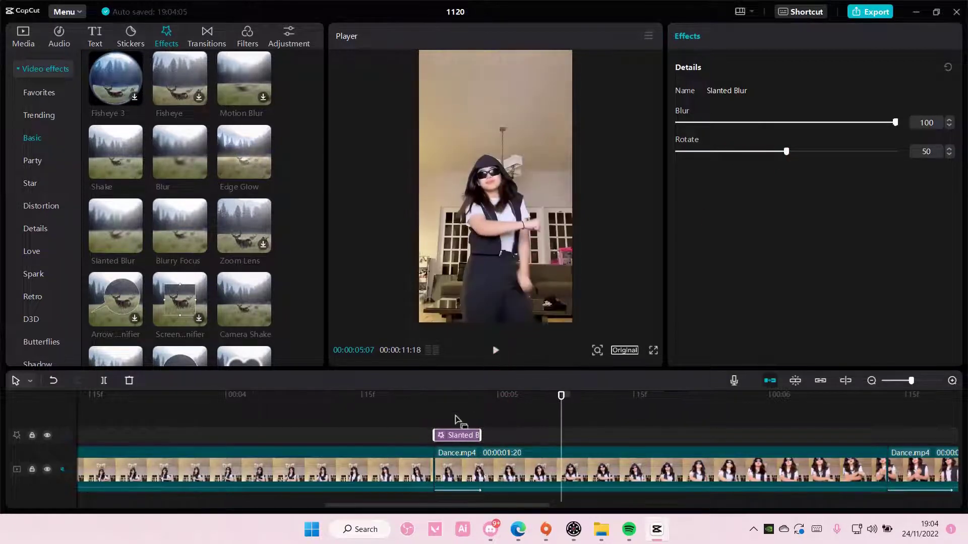
- Paste copies of the Slanted Blur effect at the second and third cuts
click(871, 381)
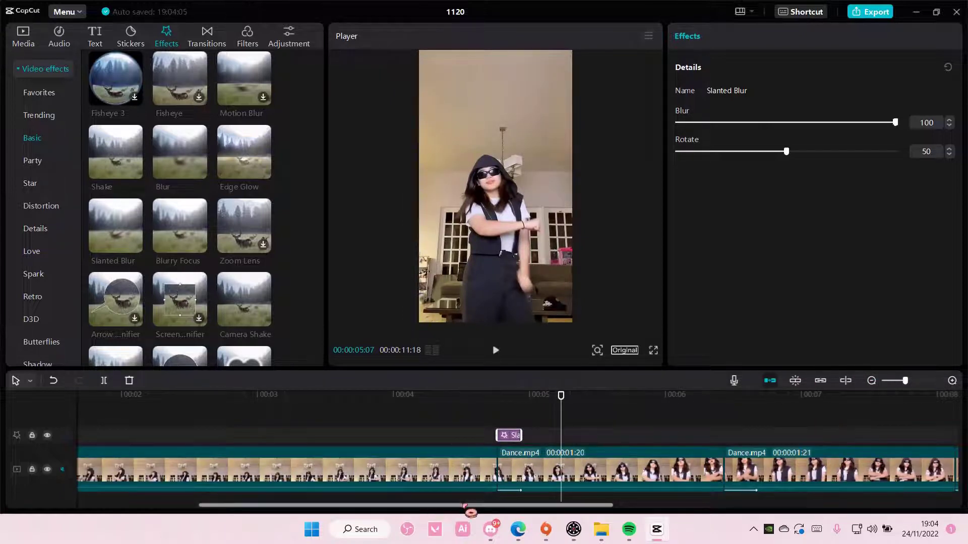
drag(471, 505, 614, 505)
click(417, 410)
key(ctrl+v)
drag(417, 409, 457, 436)
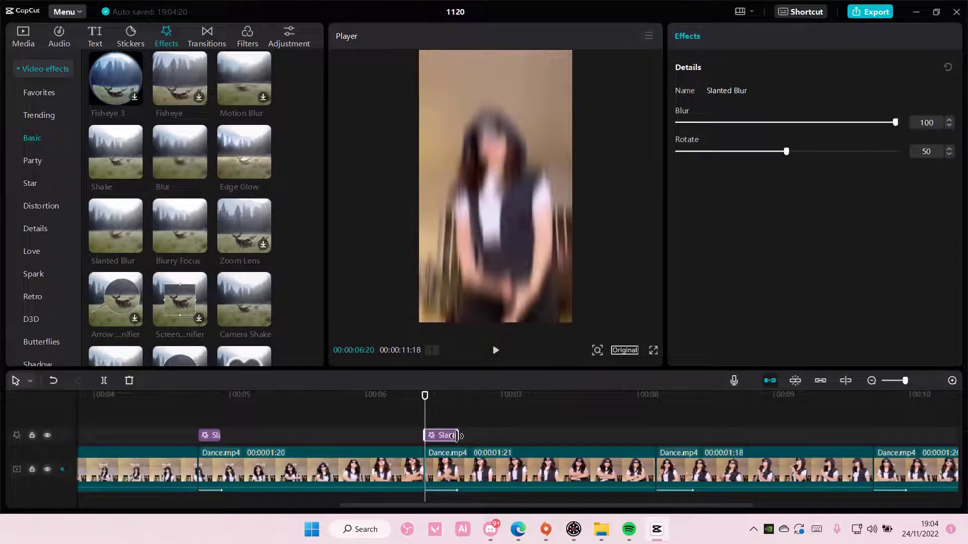
click(658, 407)
key(ctrl+v)
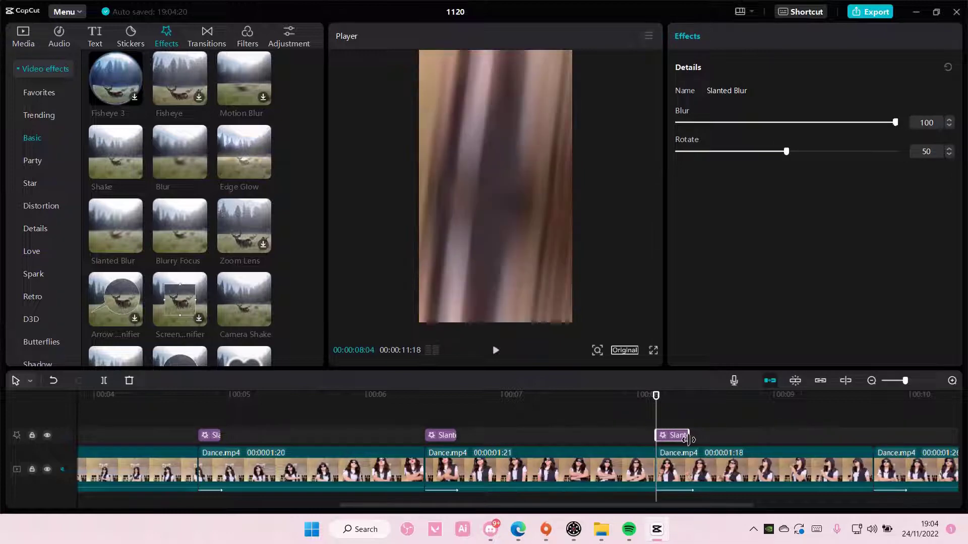
- Paste a Slanted Blur at the fourth cut and select the 00:00:01:20 Dance.mp4 segment
click(684, 421)
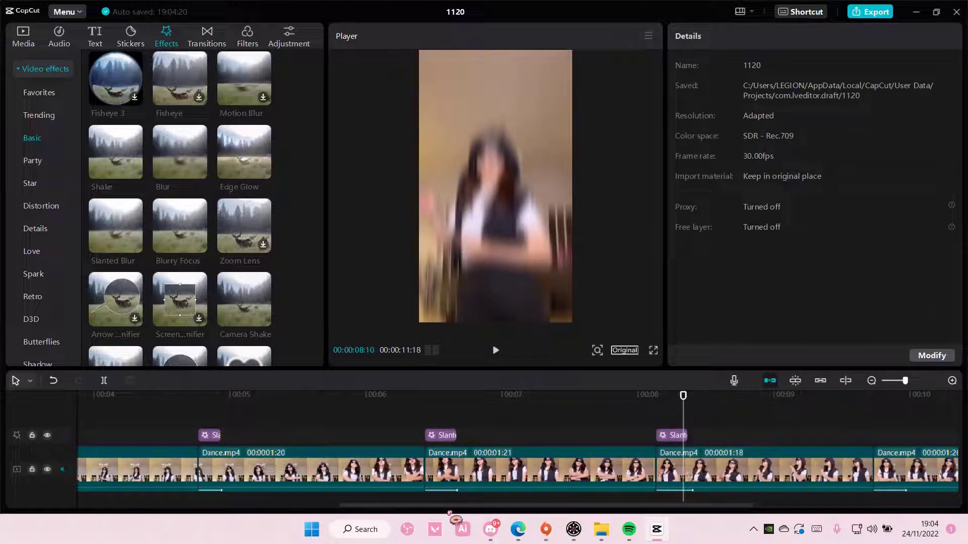
drag(431, 505, 614, 505)
click(474, 410)
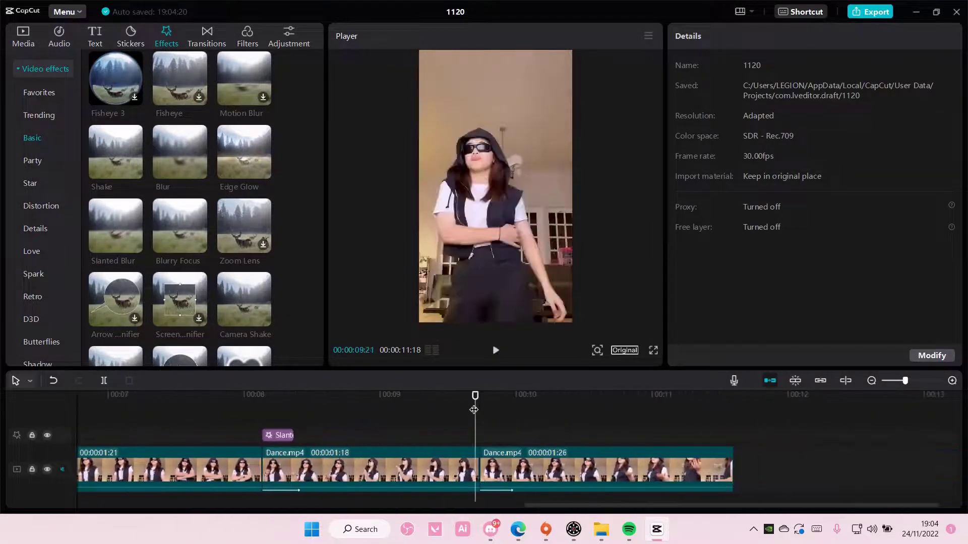
key(ctrl+v)
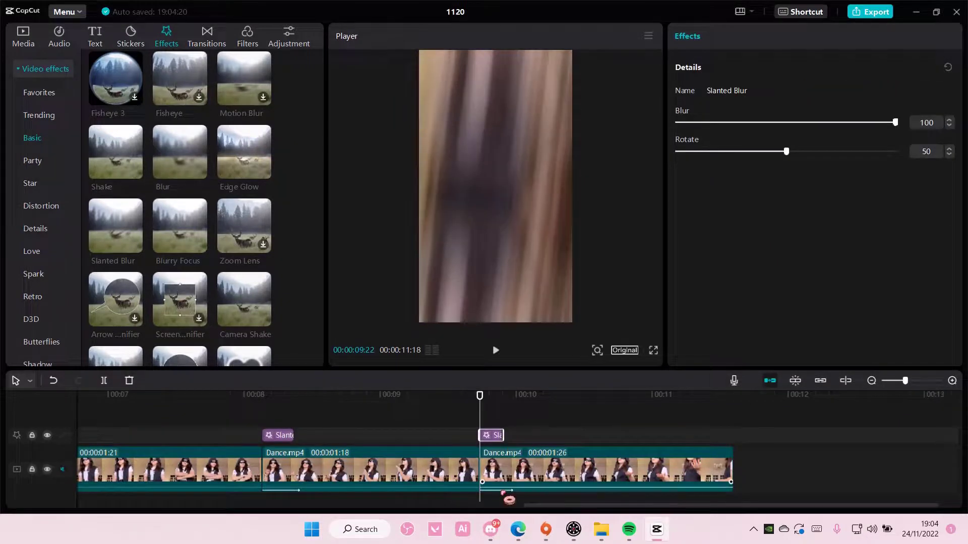
drag(539, 507, 339, 507)
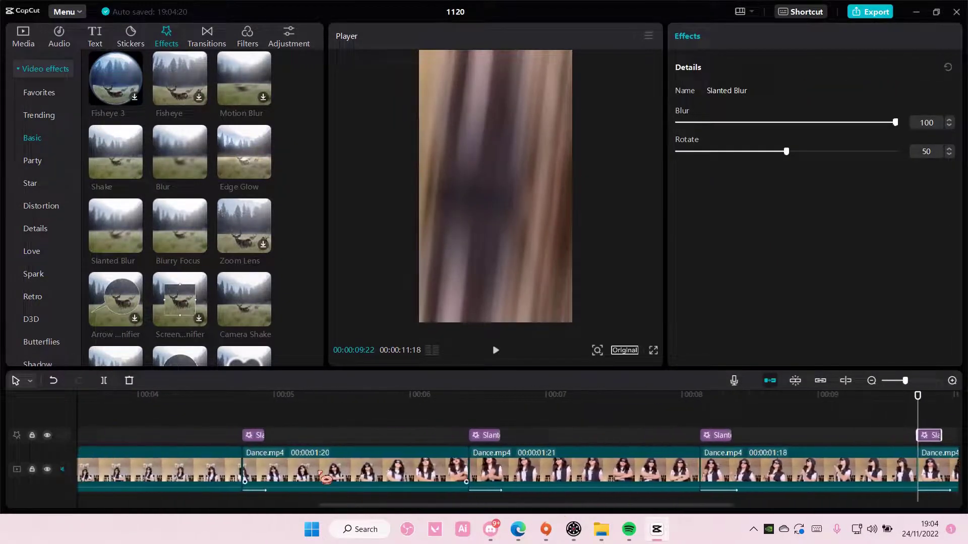
click(325, 478)
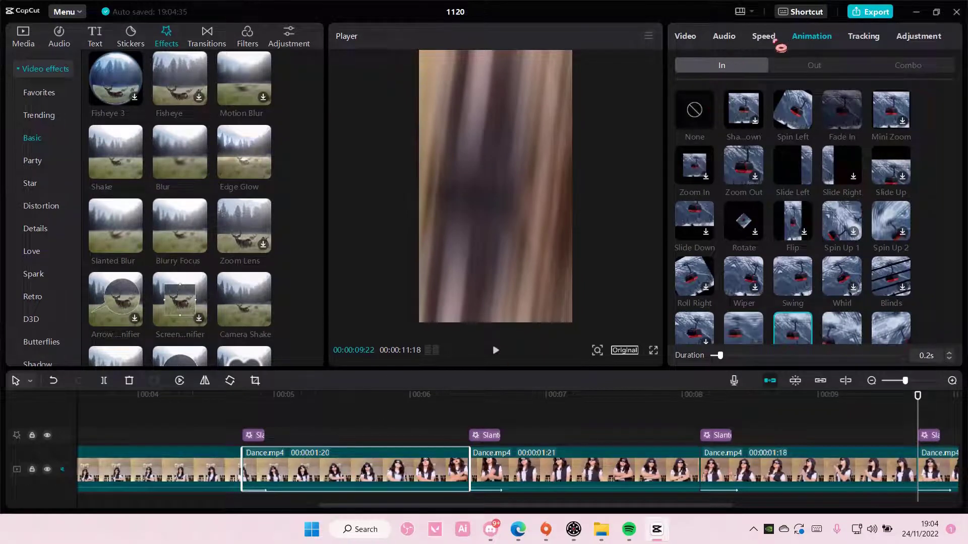
- Start a customized speed curve and raise its starting point to 10x
click(777, 43)
click(866, 67)
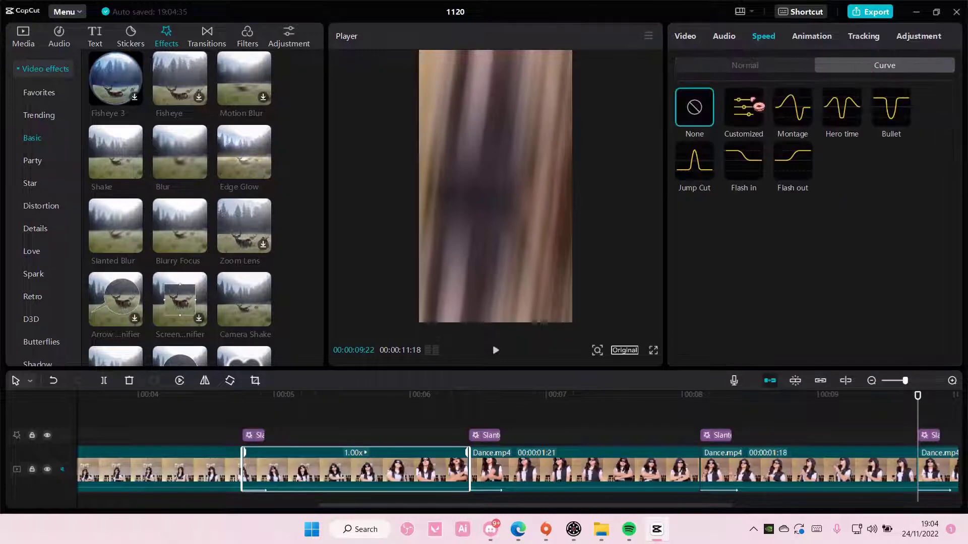
drag(452, 396, 397, 396)
click(751, 124)
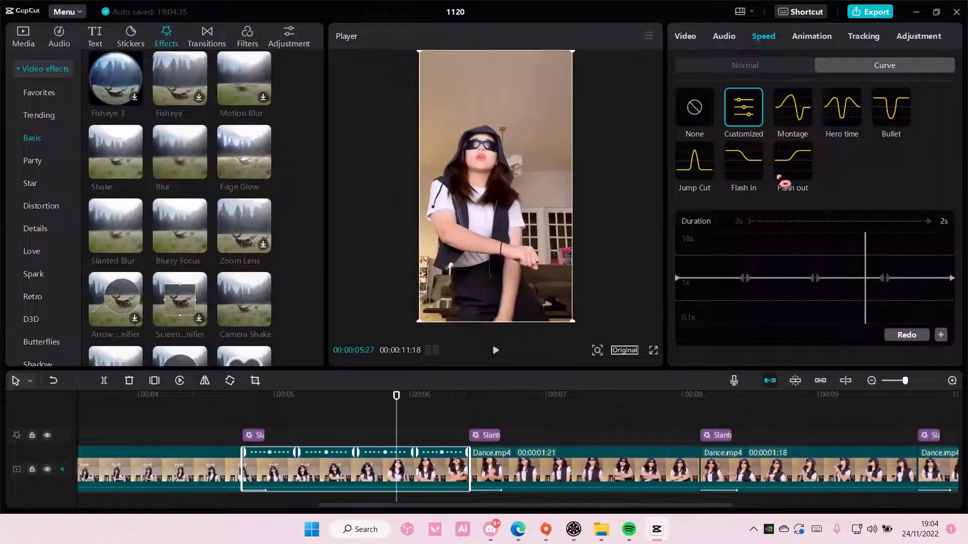
drag(689, 288, 696, 237)
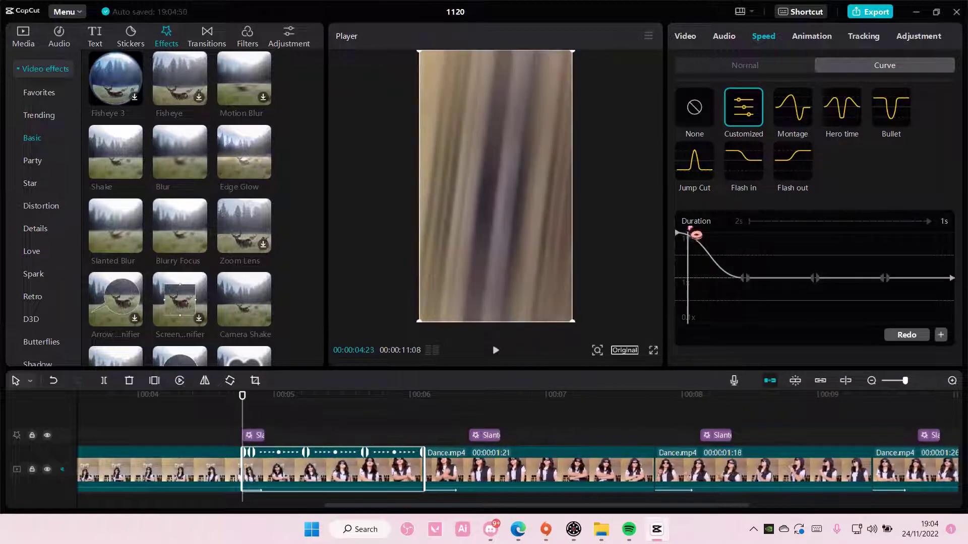
- Delete the second speed point, pull the middle point to 0.1x and the end to 10x
click(746, 278)
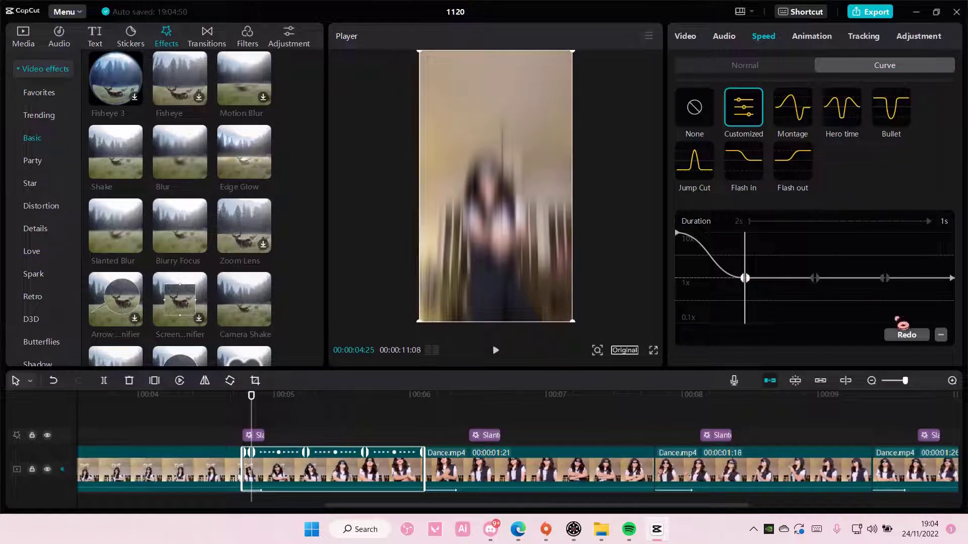
click(940, 335)
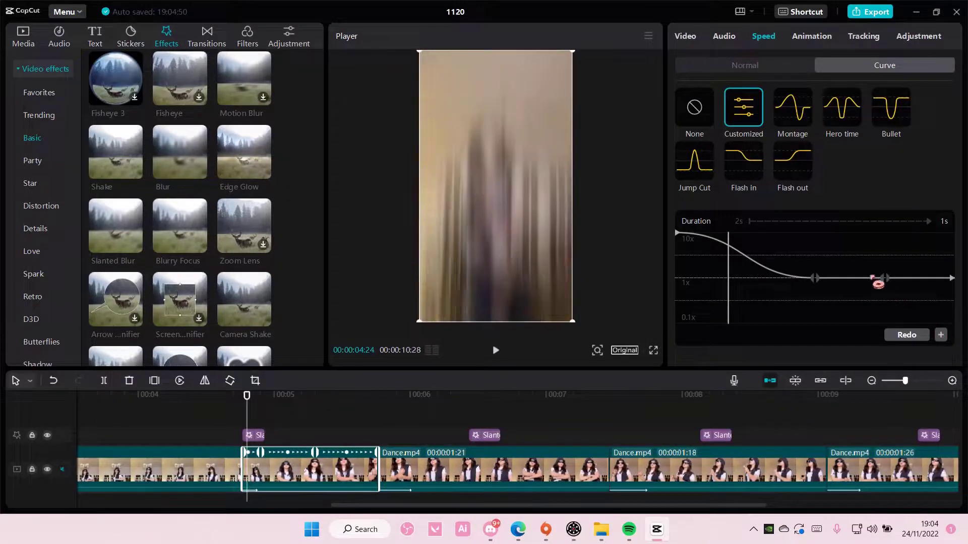
click(885, 278)
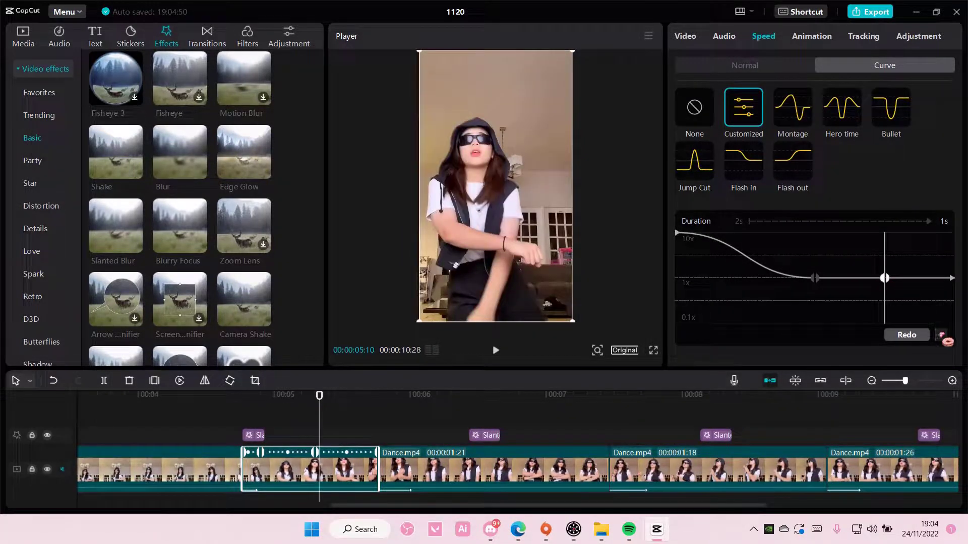
drag(816, 278, 862, 333)
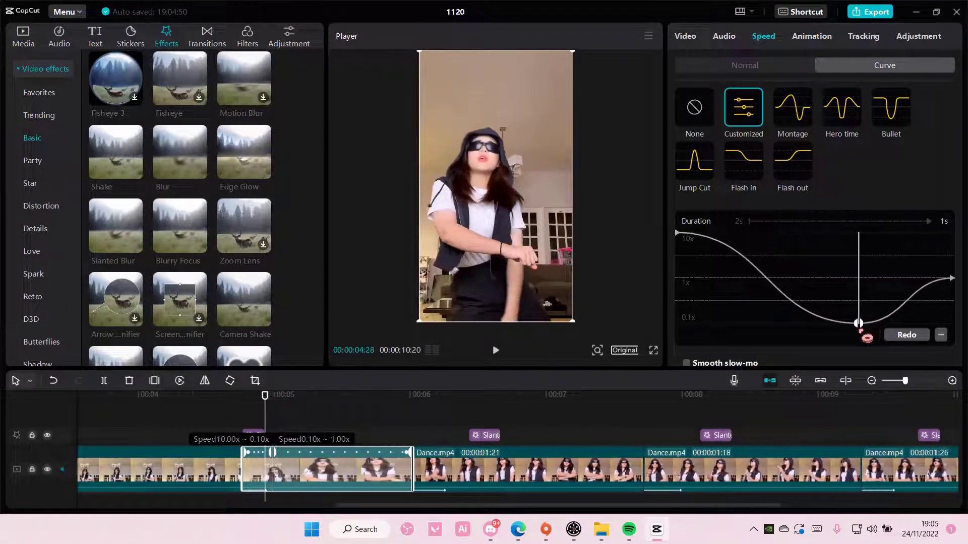
drag(952, 277, 952, 232)
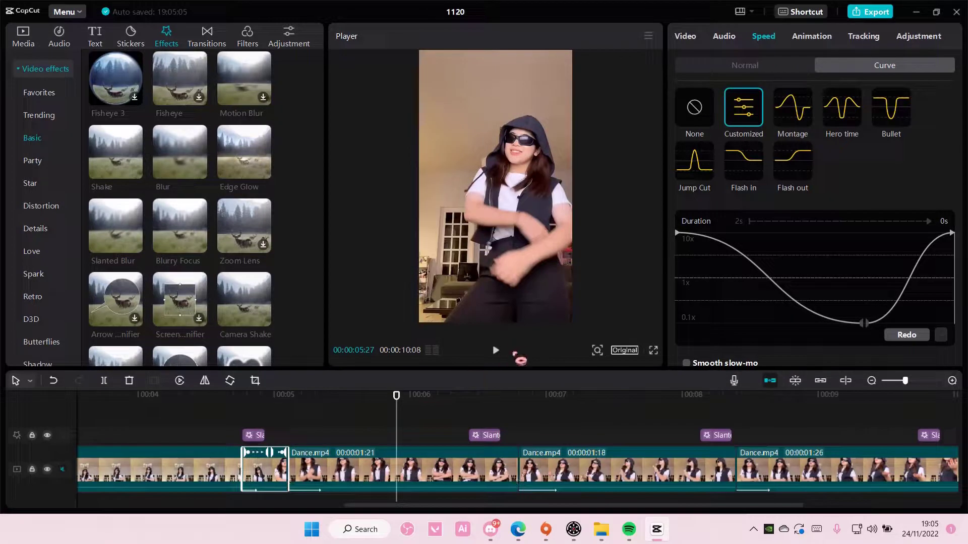
- Enable Smooth slow-mo with Optical flow frame blending for the ramped segment
scroll(744, 308, down, 1)
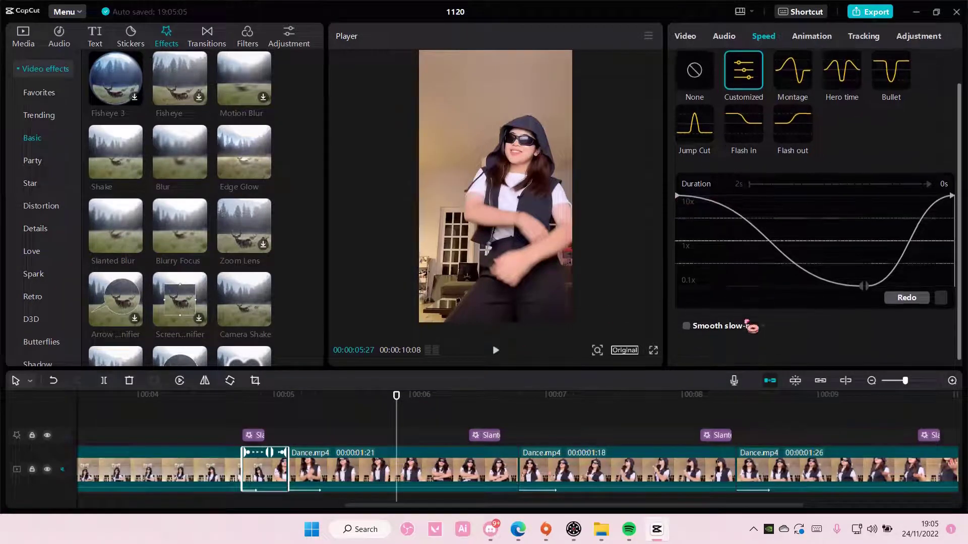
click(692, 323)
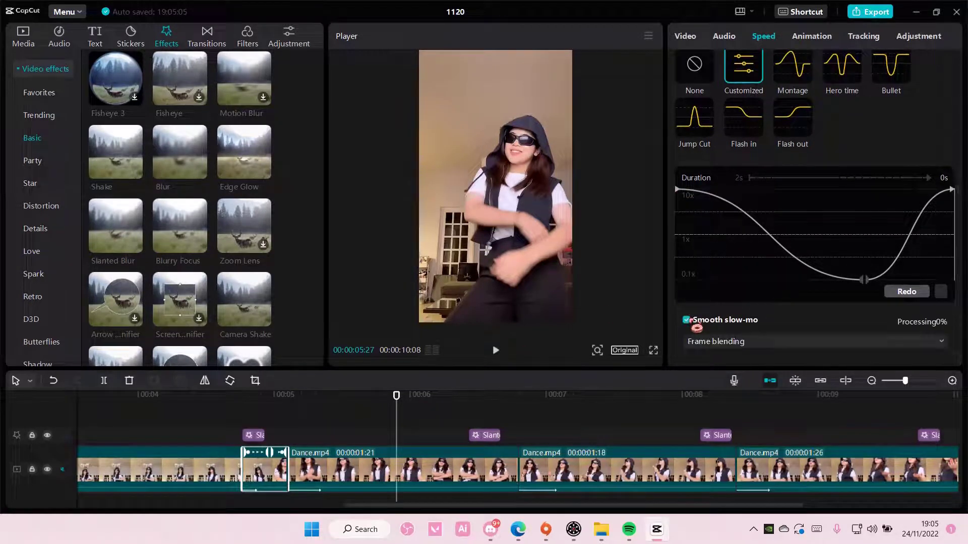
click(729, 346)
click(731, 391)
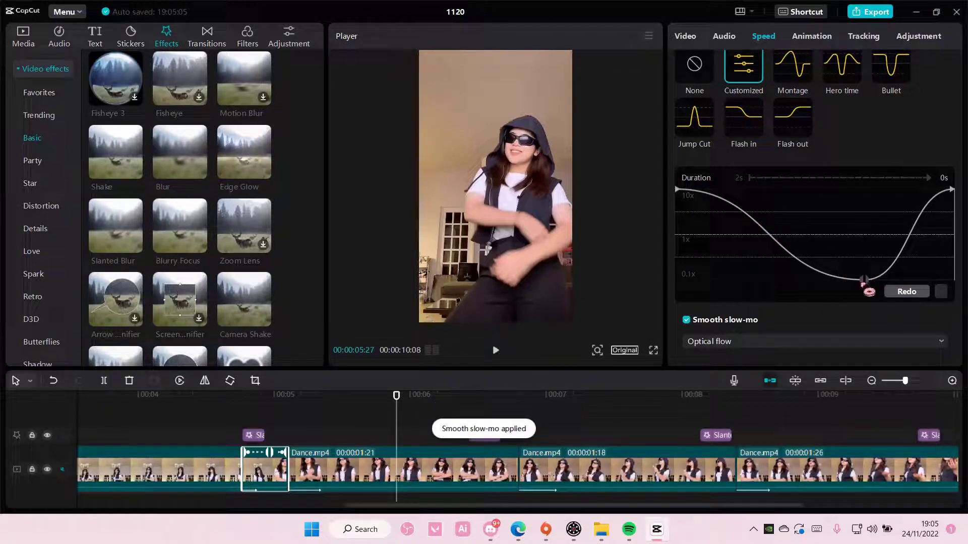
click(864, 279)
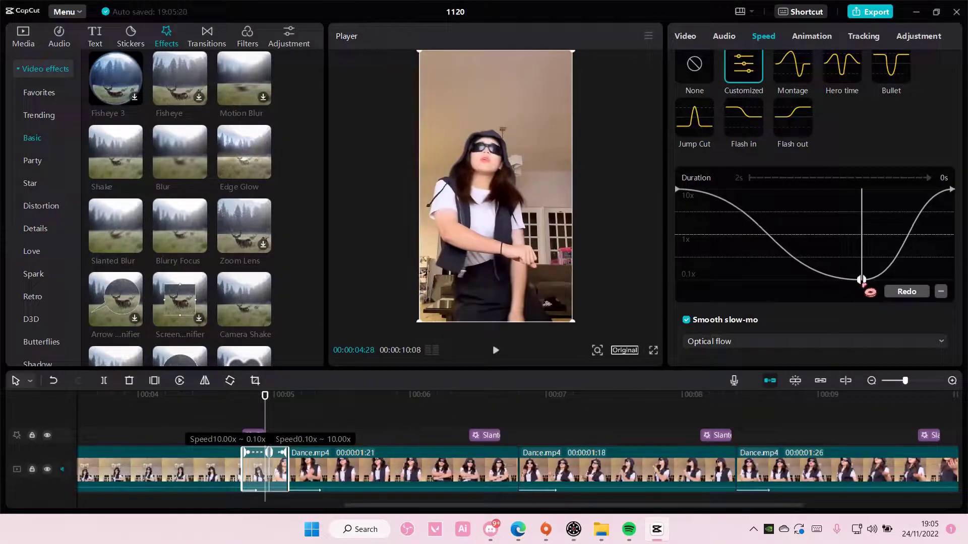
- Give the third Dance.mp4 segment a customized curve starting at 10x and dipping to 0.1x
click(404, 484)
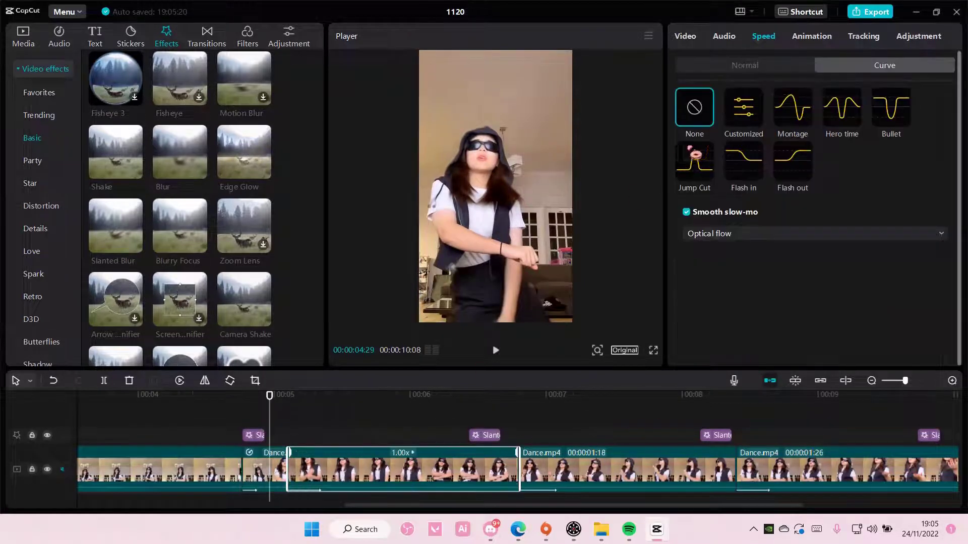
click(744, 121)
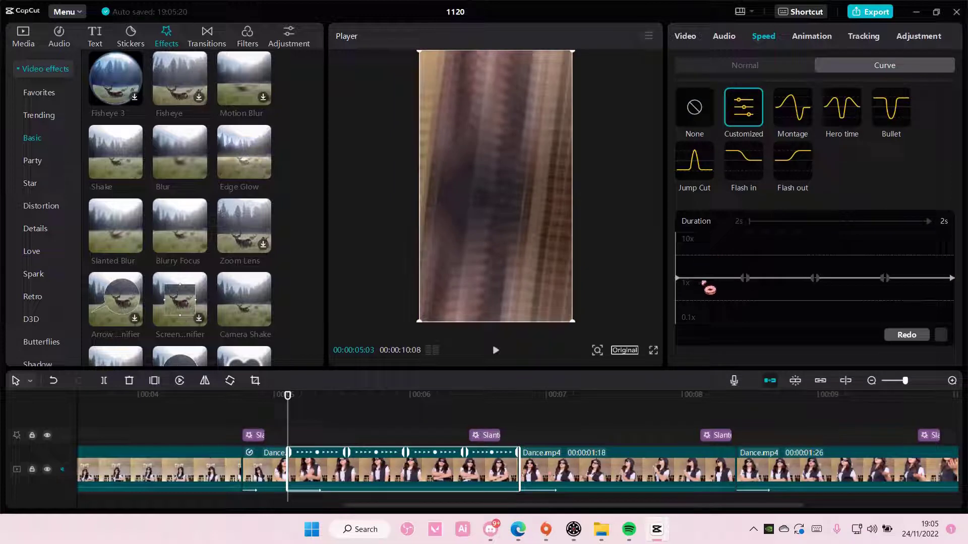
click(751, 279)
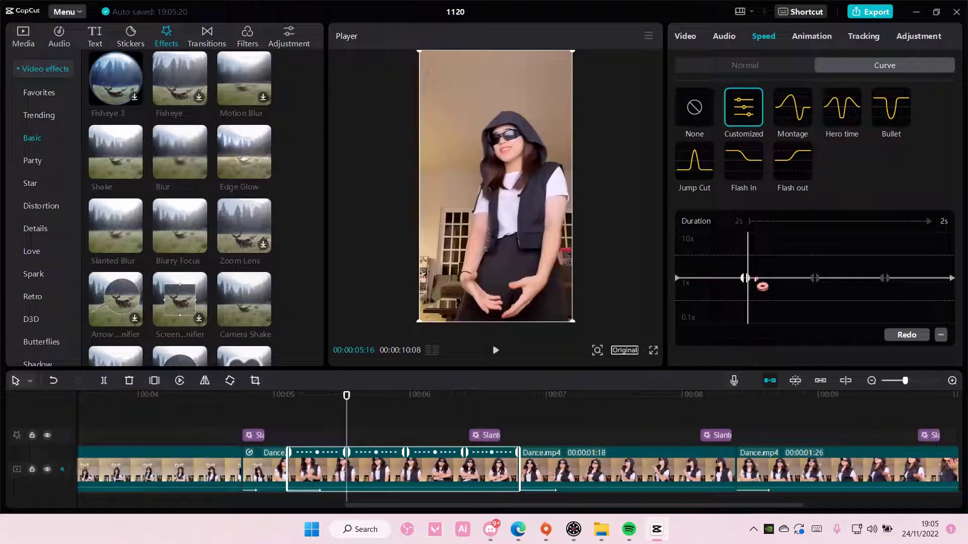
click(885, 278)
drag(690, 279, 664, 217)
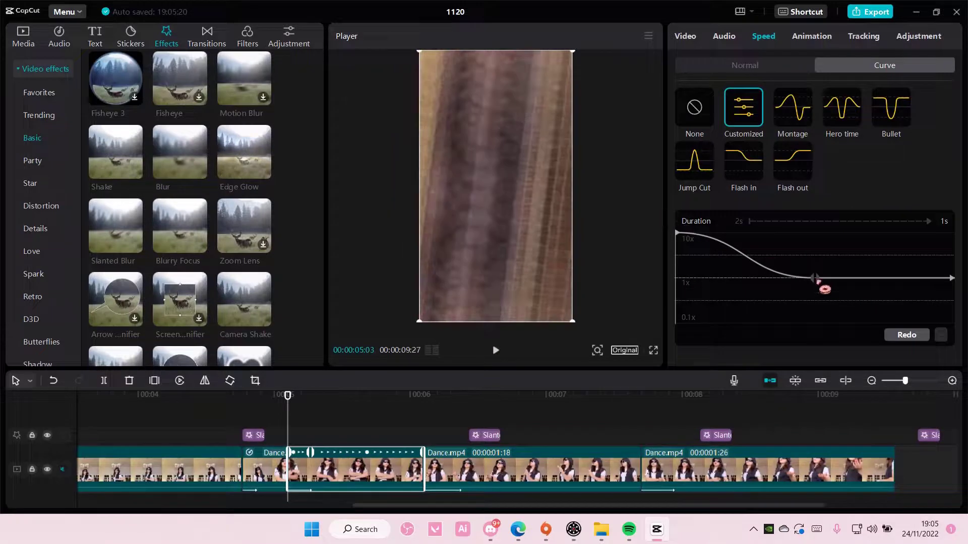
drag(818, 281, 854, 335)
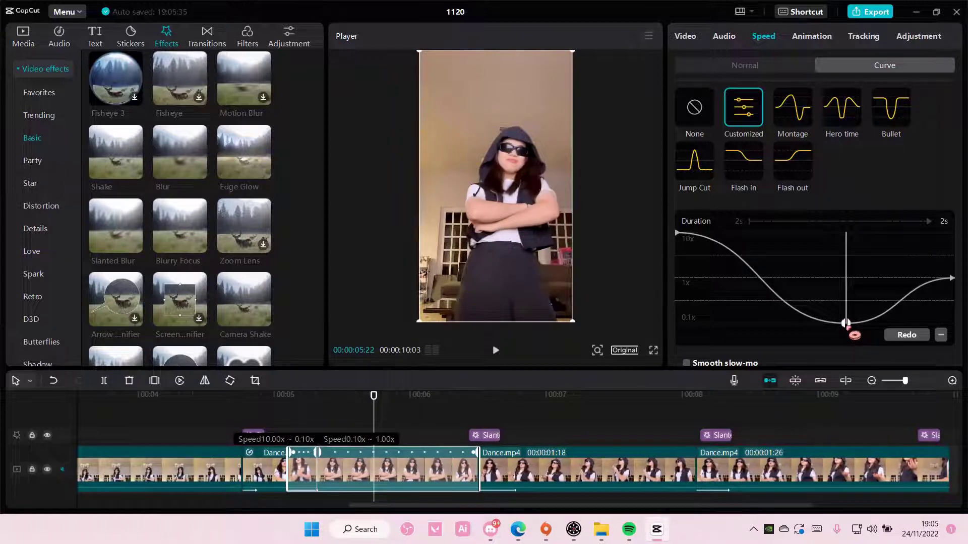
- Preview the speed-ramped Dance.mp4 segments, then scrub across the first ramped clip's cut
click(496, 350)
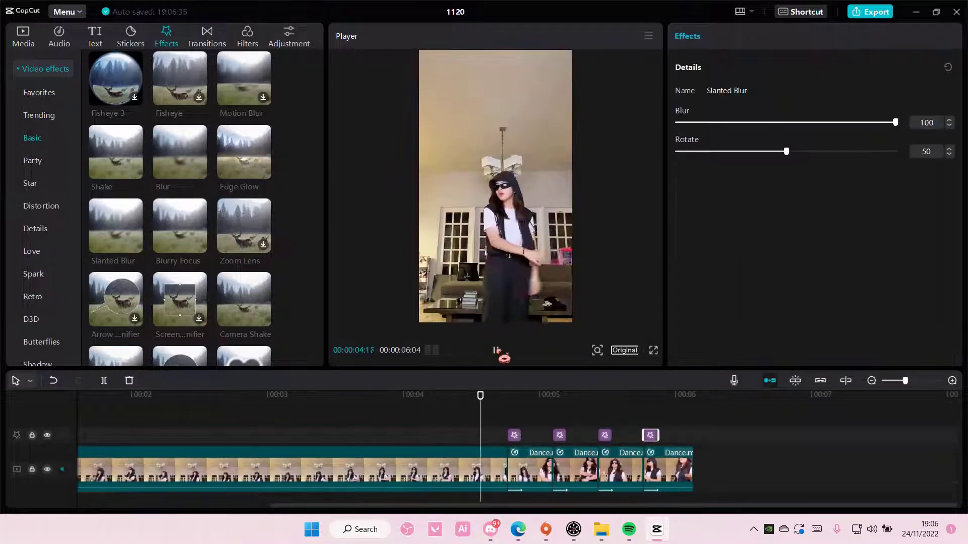
click(497, 352)
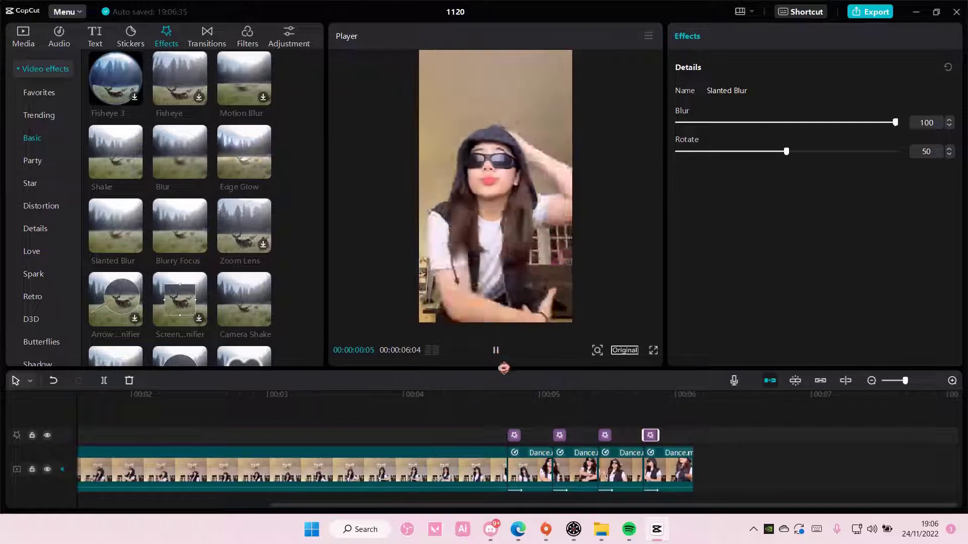
click(534, 466)
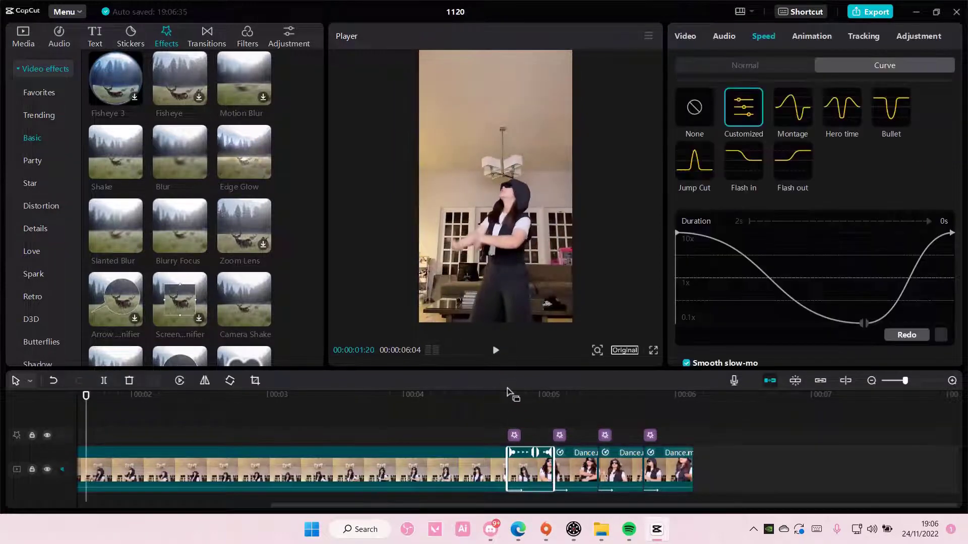
mouse_move(524, 397)
mouse_down()
mouse_move(508, 398)
mouse_move(542, 399)
mouse_move(524, 410)
mouse_move(538, 409)
mouse_move(503, 412)
mouse_up()
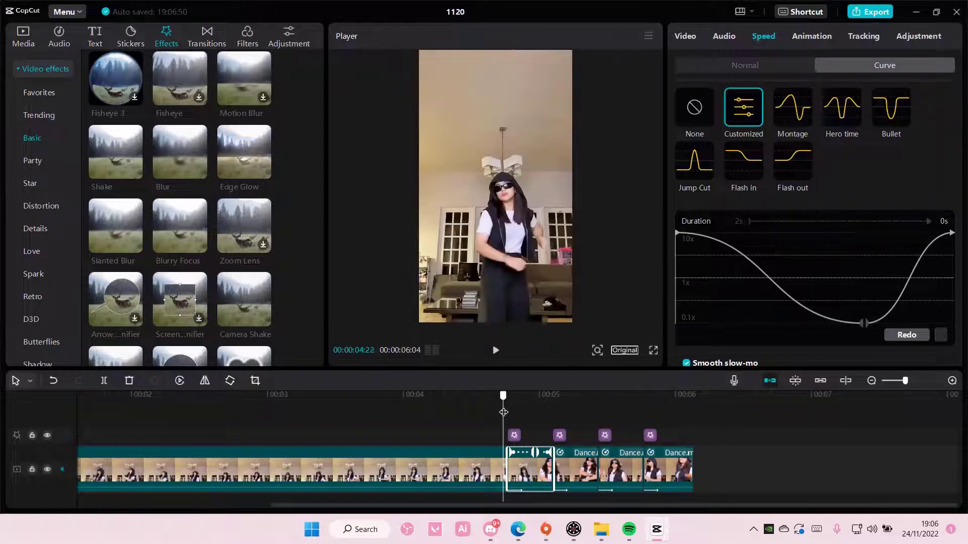